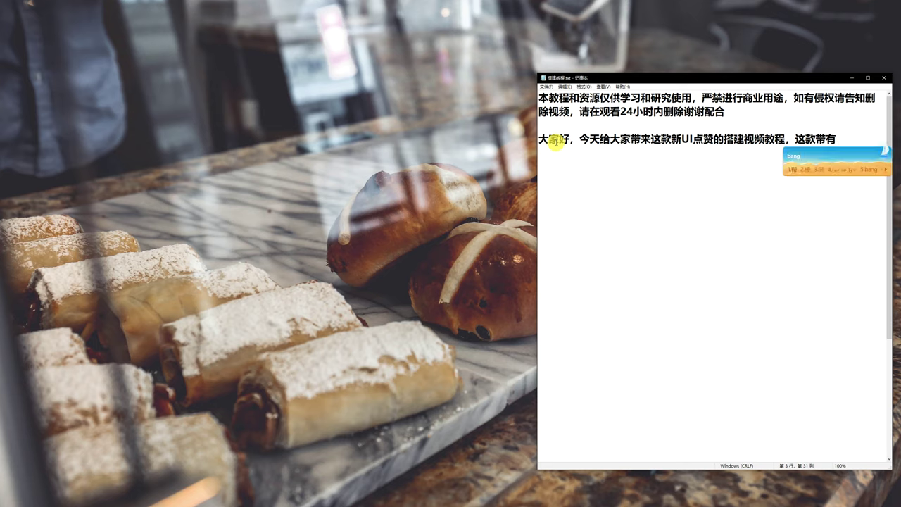
- Finish the intro sentence with 绑定媒体账号的功能，比前几次的版本更好用。
{"action": "key", "text": "space"}
{"action": "type", "text": "meiti"}
{"action": "key", "text": "space"}
{"action": "type", "text": "zhanghao"}
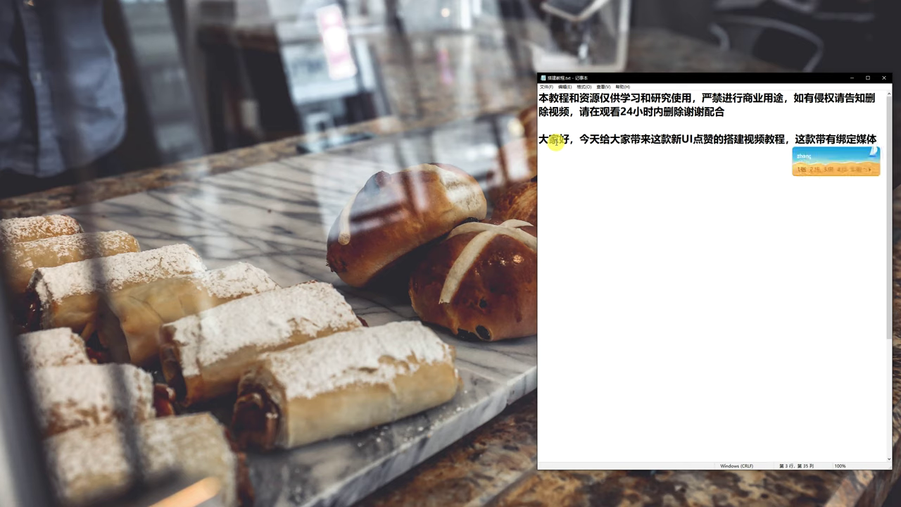
{"action": "key", "text": "space"}
{"action": "type", "text": "de"}
{"action": "key", "text": "space"}
{"action": "type", "text": "gongneng"}
{"action": "key", "text": "space"}
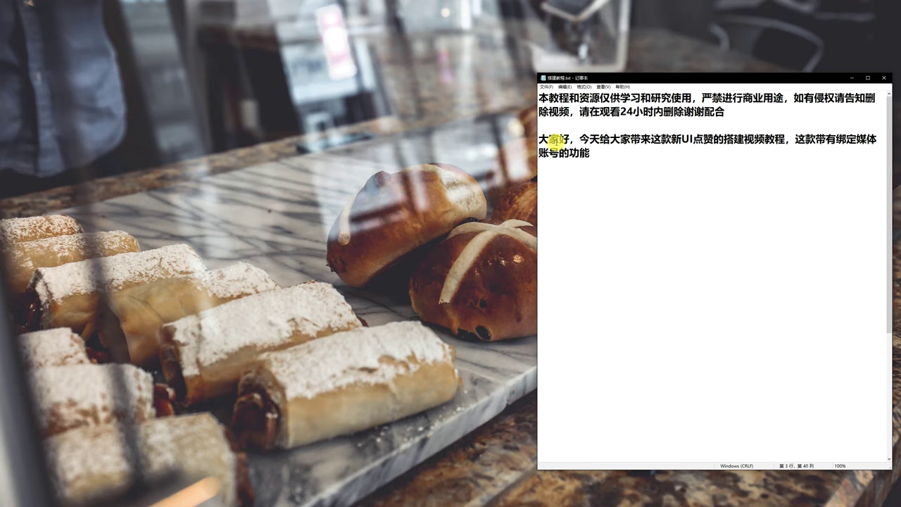
{"action": "type", "text": ",bi"}
{"action": "key", "text": "space"}
{"action": "type", "text": "shang"}
{"action": "key", "text": "space"}
{"action": "key", "text": "BackSpace"}
{"action": "type", "text": "qianjicide"}
{"action": "key", "text": "space"}
{"action": "type", "text": "banben"}
{"action": "key", "text": "space"}
{"action": "type", "text": "geng"}
{"action": "key", "text": "space"}
{"action": "type", "text": "haoyong"}
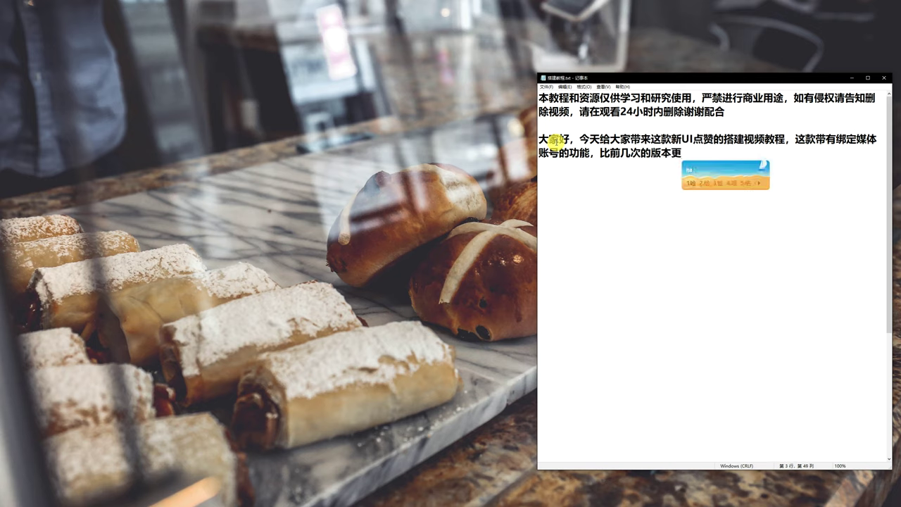
{"action": "key", "text": "space"}
{"action": "key", "text": "shift"}
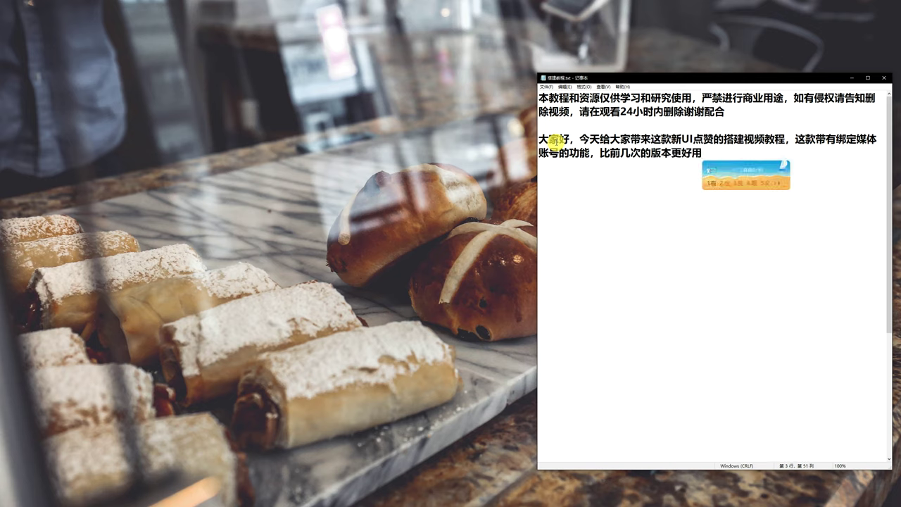
{"action": "type", "text": "。"}
{"action": "key", "text": "Return"}
- Add the headings 教程开始： and 测试环境： on separate new lines in the notes
{"action": "type", "text": "jiaocheng"}
{"action": "key", "text": "space"}
{"action": "type", "text": "kaishi"}
{"action": "key", "text": "space"}
{"action": "type", "text": "："}
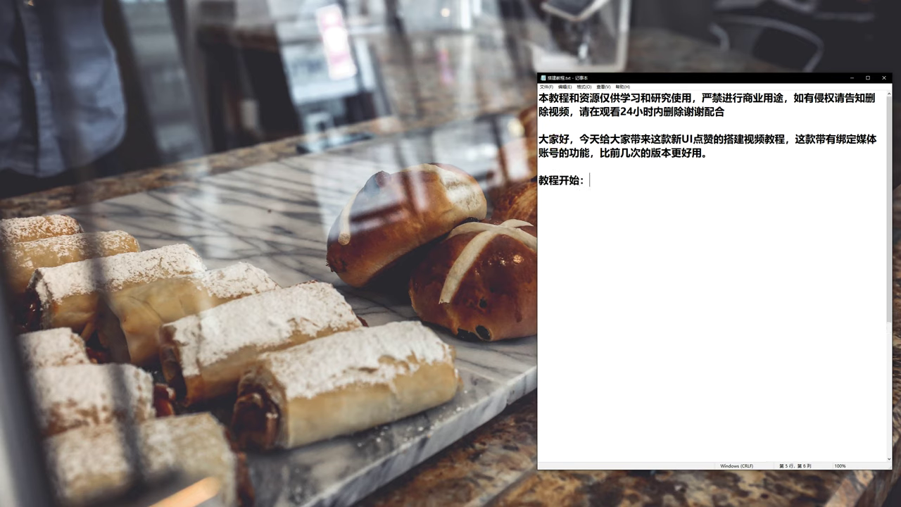
{"action": "key", "text": "Return"}
{"action": "key", "text": "Return"}
{"action": "type", "text": "ces"}
{"action": "key", "text": "space"}
{"action": "type", "text": "huanjing"}
{"action": "key", "text": "space"}
{"action": "type", "text": "："}
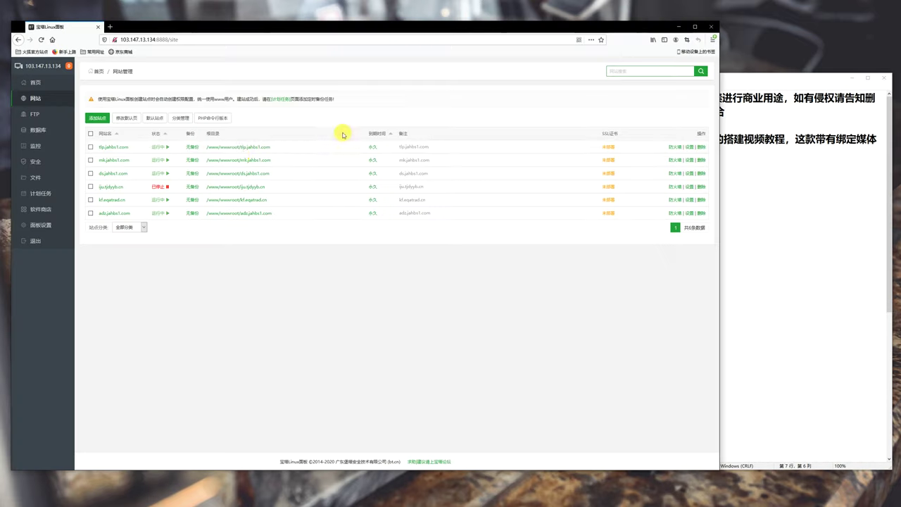
{"action": "left_click", "coordinate": [40, 209]}
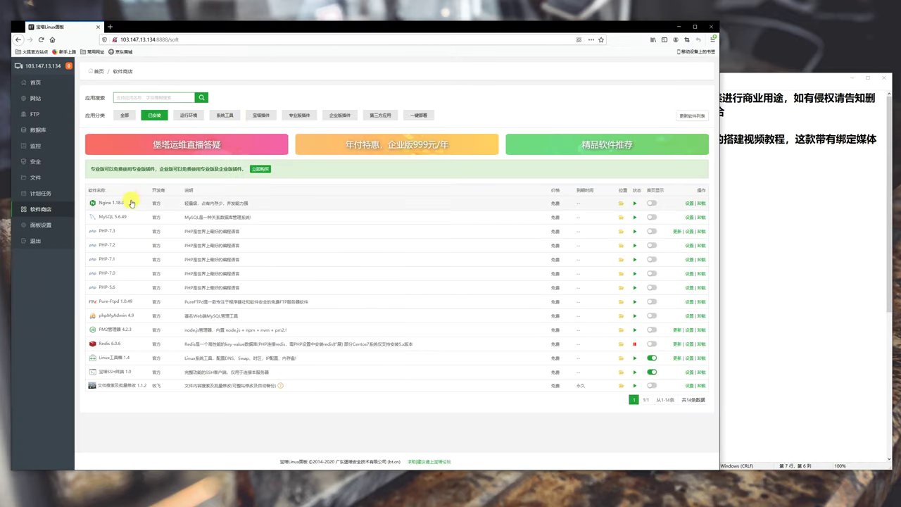
- Record the test environment as Nginx 1.18.0-MySQL 5.6.49-PHP-7.0 after 测试环境：
{"action": "double_click", "coordinate": [112, 202]}
{"action": "key", "text": "ctrl+c"}
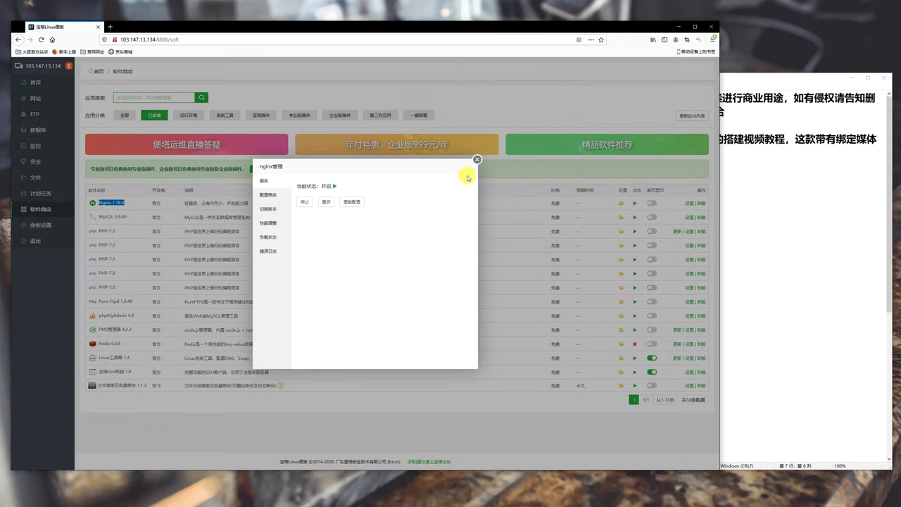
{"action": "left_click", "coordinate": [477, 160]}
{"action": "left_click", "coordinate": [741, 183]}
{"action": "left_click", "coordinate": [613, 207]}
{"action": "key", "text": "ctrl+v"}
{"action": "type", "text": "-"}
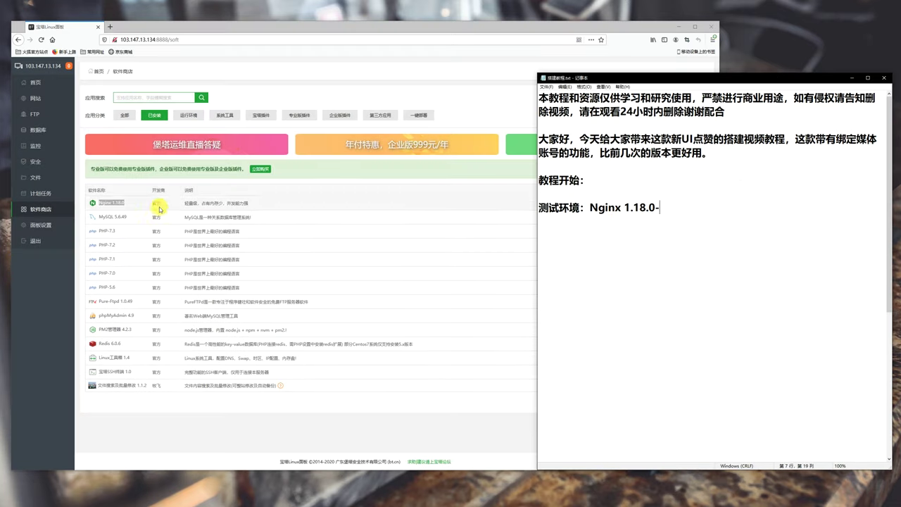
{"action": "left_click", "coordinate": [176, 185]}
{"action": "left_click_drag", "start_coordinate": [130, 217], "coordinate": [98, 222]}
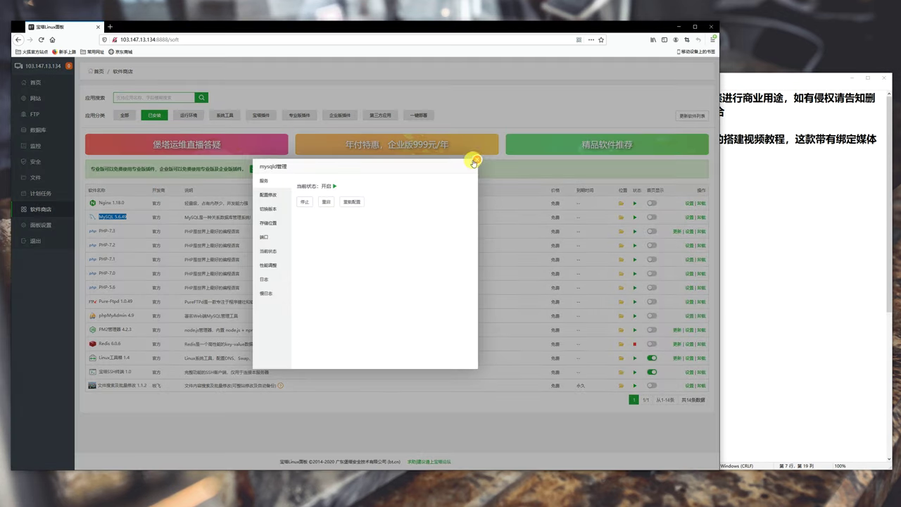
{"action": "left_click", "coordinate": [477, 160]}
{"action": "key", "text": "ctrl+c"}
{"action": "left_click", "coordinate": [704, 205]}
{"action": "key", "text": "ctrl+v"}
{"action": "type", "text": "-"}
{"action": "left_click", "coordinate": [362, 179]}
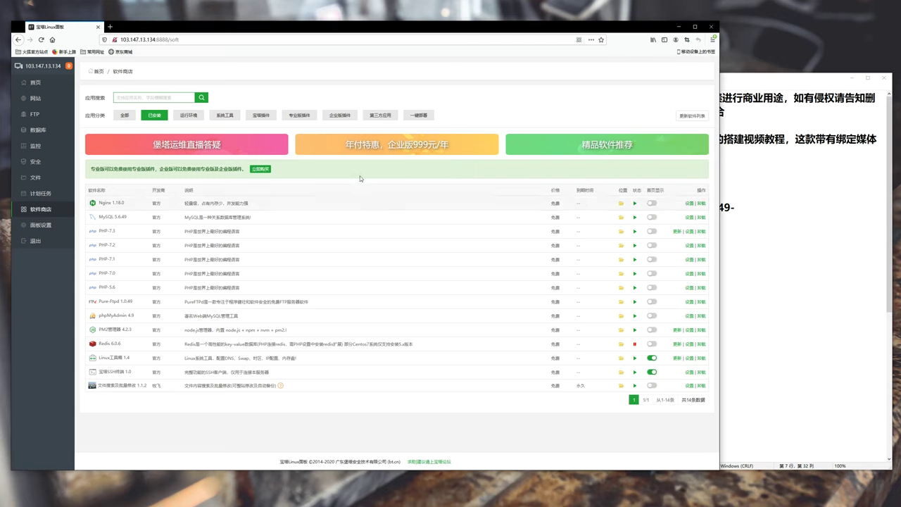
{"action": "left_click_drag", "start_coordinate": [117, 231], "coordinate": [98, 231]}
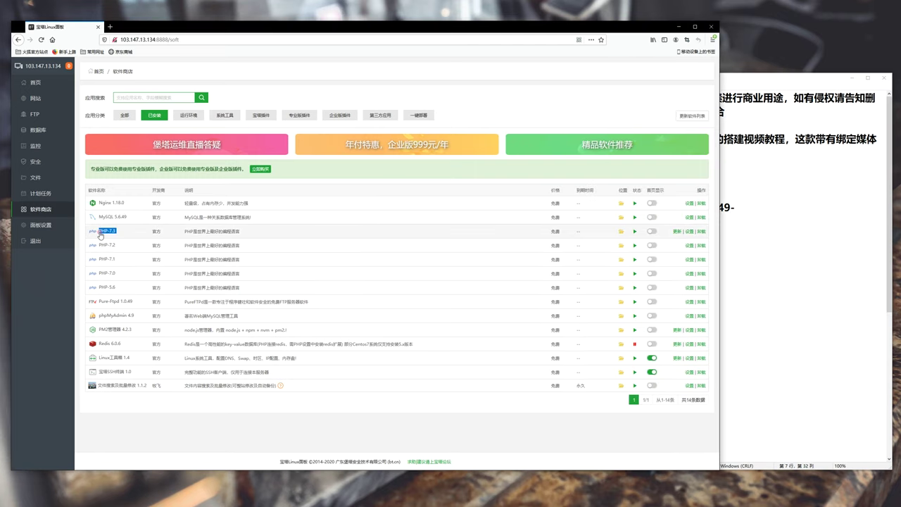
{"action": "left_click", "coordinate": [476, 159]}
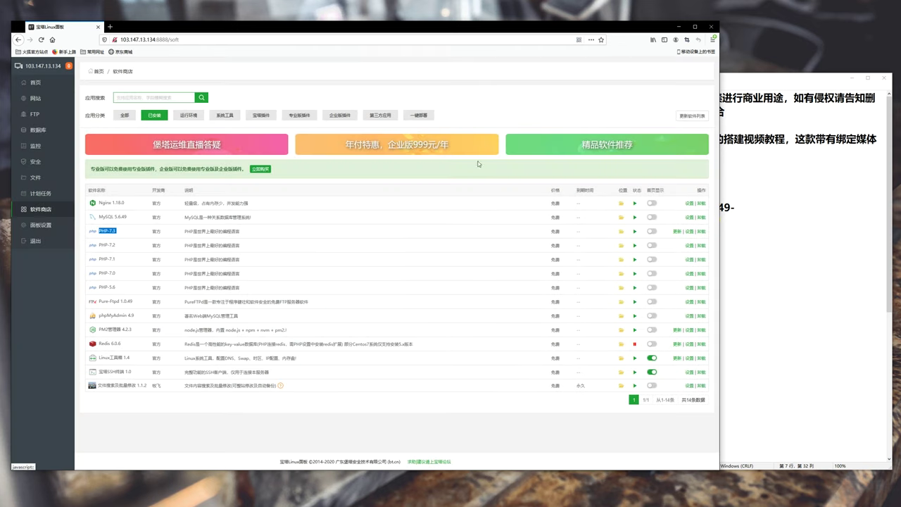
{"action": "left_click_drag", "start_coordinate": [118, 274], "coordinate": [98, 276]}
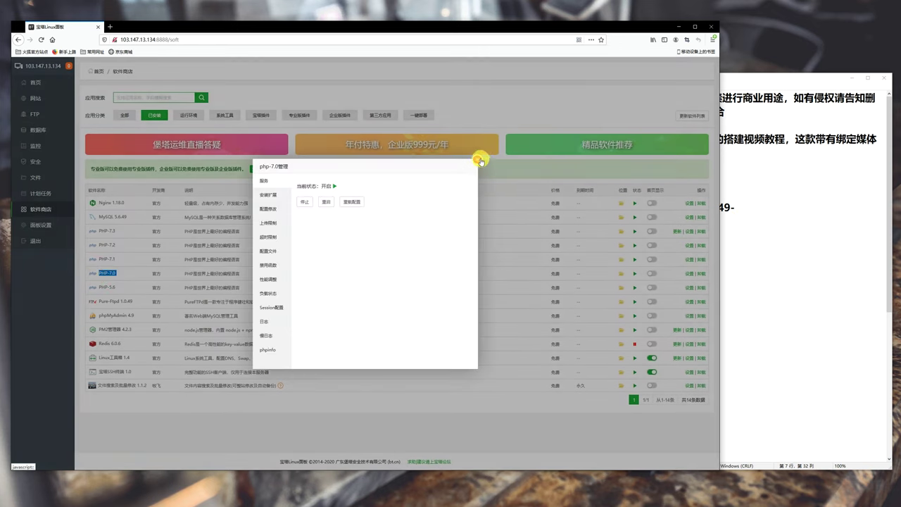
{"action": "left_click", "coordinate": [481, 161]}
{"action": "left_click", "coordinate": [778, 206]}
{"action": "key", "text": "ctrl+v"}
- Add the note 1.创建网站，上传源码至根目录，解压 below the test environment line
{"action": "key", "text": "Return"}
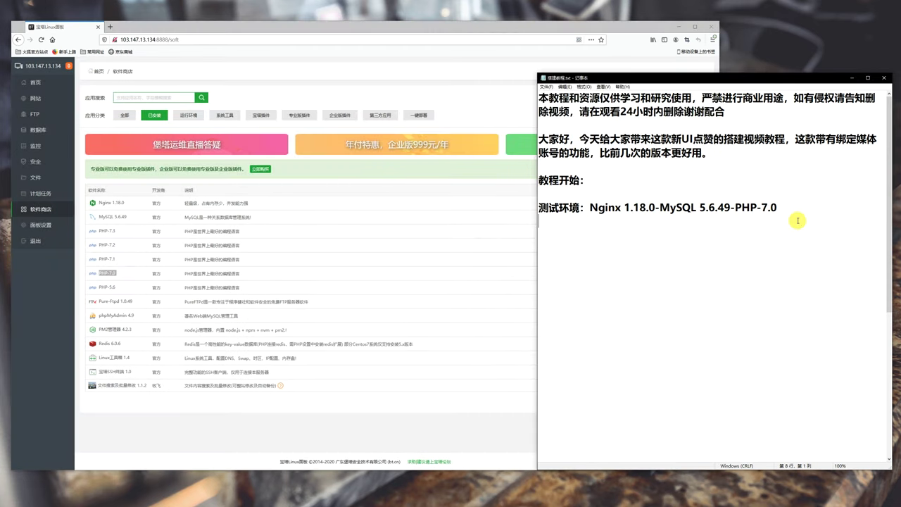
{"action": "key", "text": "Return"}
{"action": "type", "text": "1.chuangjian"}
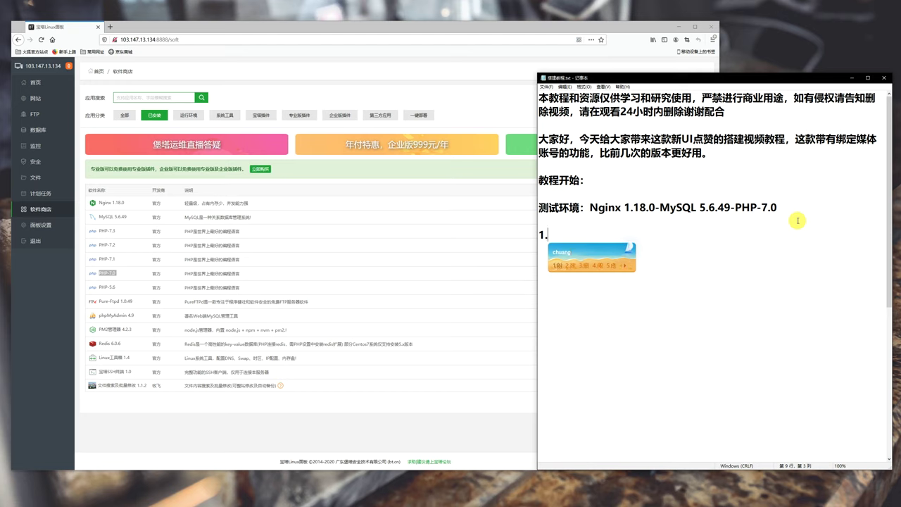
{"action": "key", "text": "space"}
{"action": "type", "text": "wangzhan"}
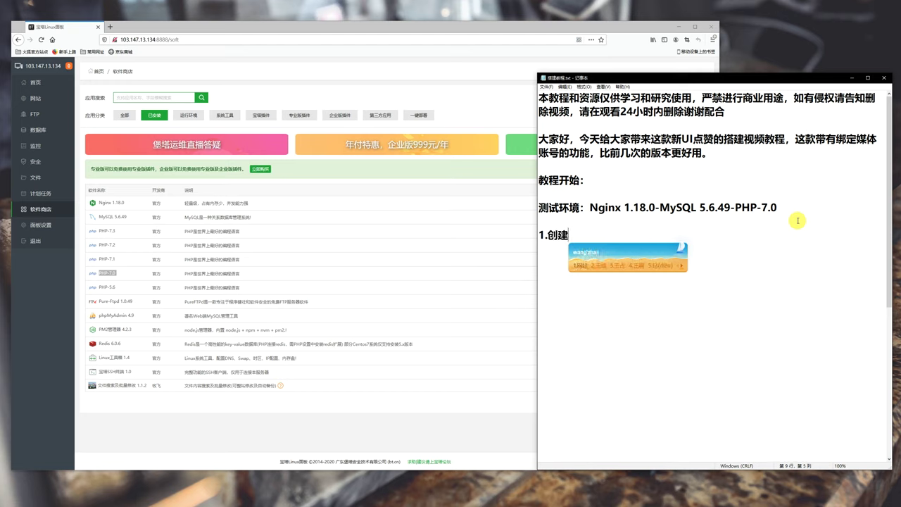
{"action": "key", "text": "space"}
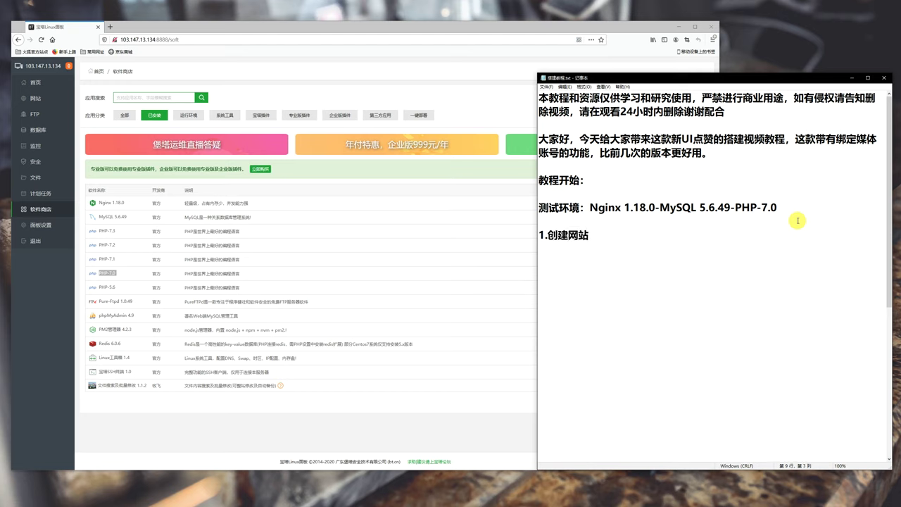
{"action": "type", "text": ",shangchuan"}
{"action": "key", "text": "space"}
{"action": "type", "text": "yuanma"}
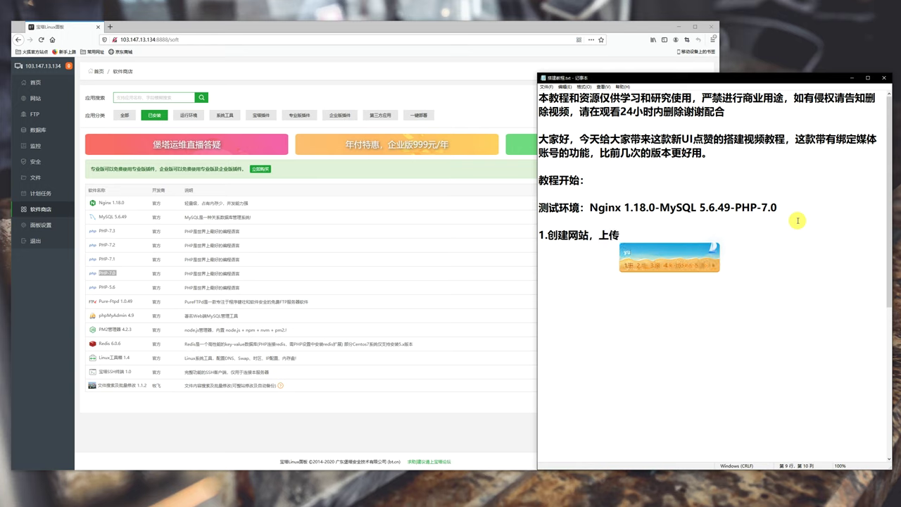
{"action": "key", "text": "space"}
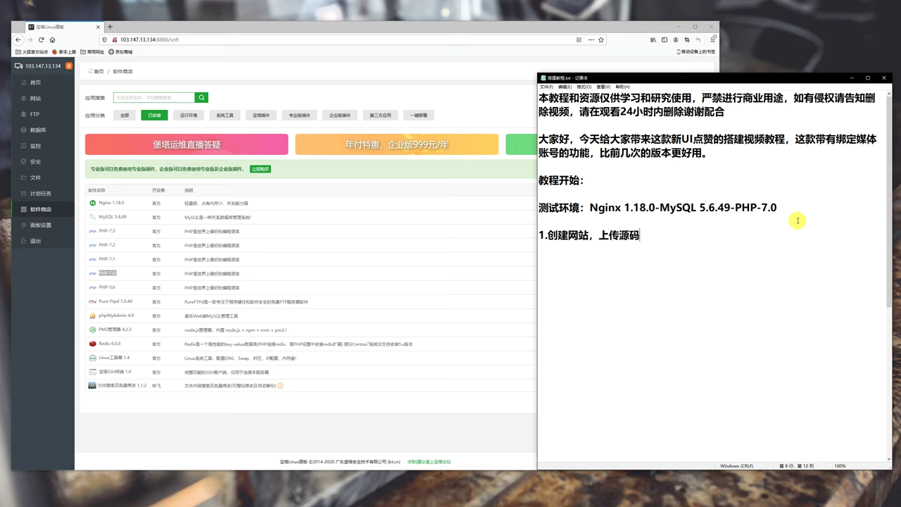
{"action": "type", "text": "zhi"}
{"action": "key", "text": "space"}
{"action": "type", "text": "genmulu"}
{"action": "key", "text": "space"}
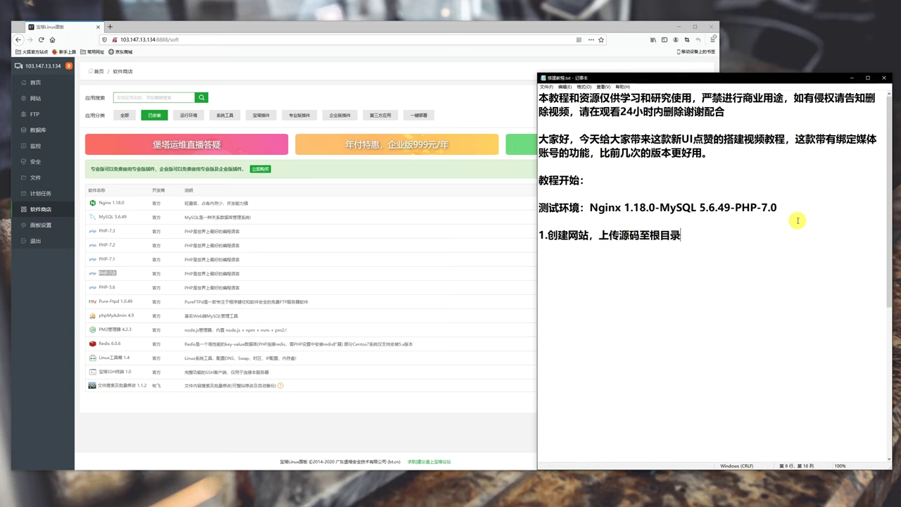
{"action": "type", "text": ",jieya"}
{"action": "key", "text": "space"}
{"action": "key", "text": "Return"}
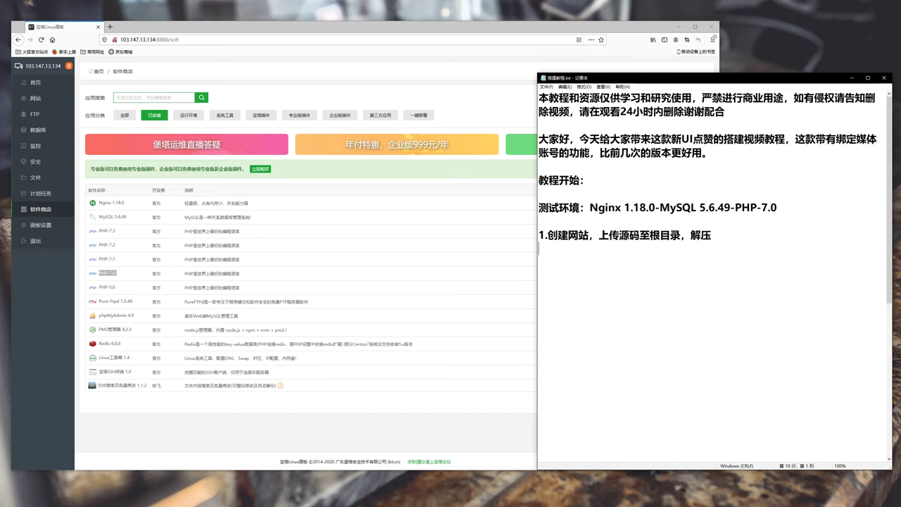
- Create the website xdz.jahbs1.com on PHP-70 and open its root folder /www/wwwroot/xdz.jahbs1.com
{"action": "left_click", "coordinate": [47, 98]}
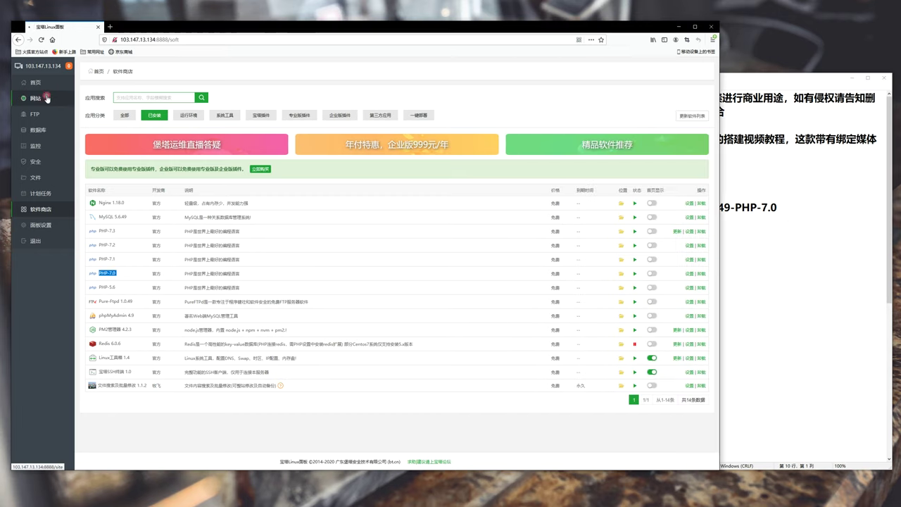
{"action": "left_click", "coordinate": [94, 117]}
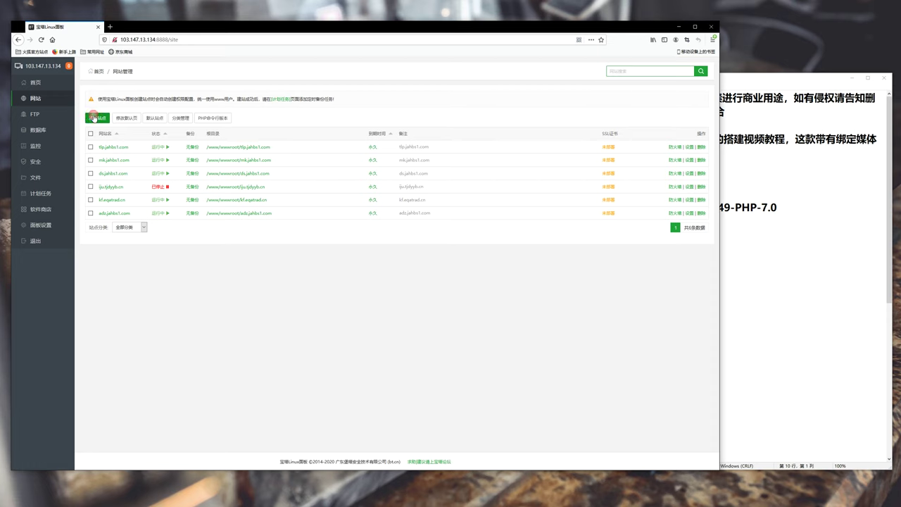
{"action": "left_click", "coordinate": [345, 204]}
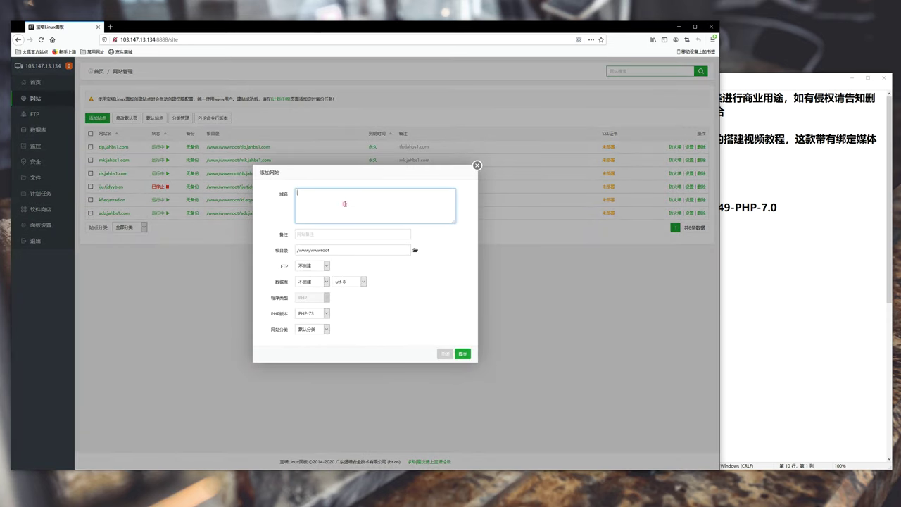
{"action": "type", "text": "xdz"}
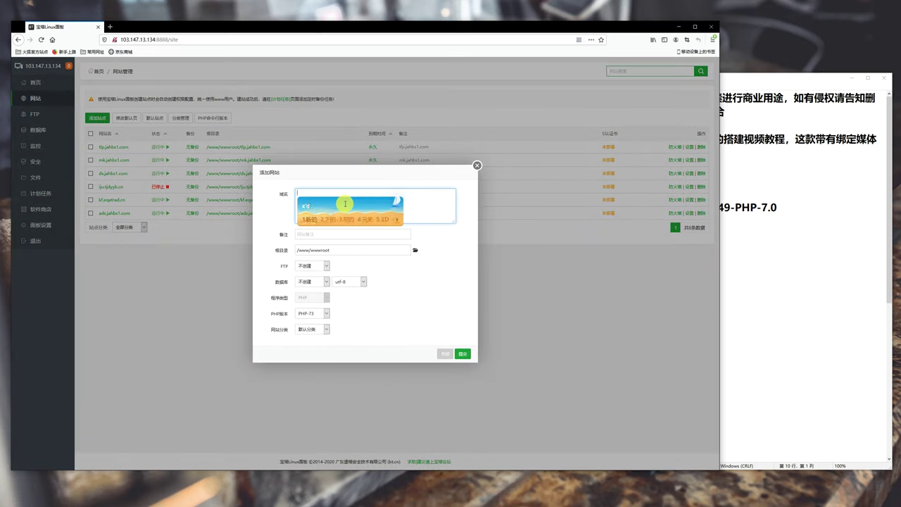
{"action": "key", "text": "Return"}
{"action": "type", "text": ".jahbs1.com"}
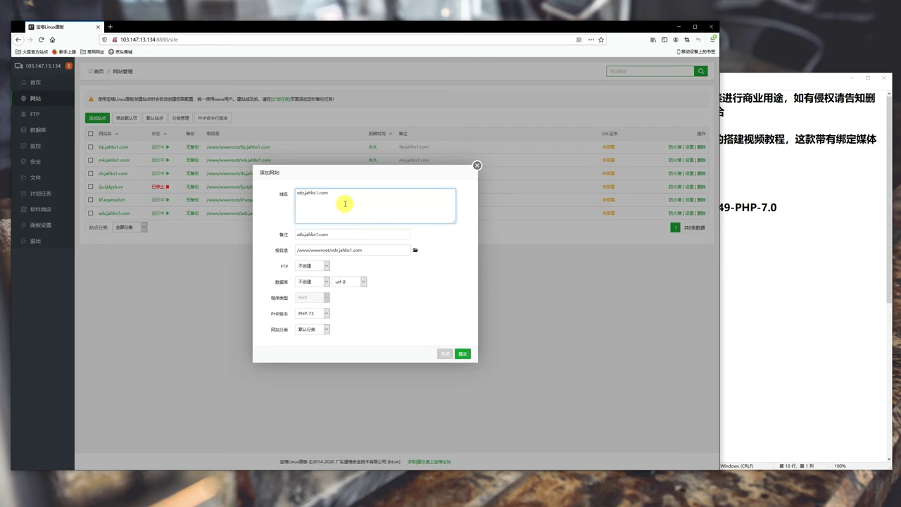
{"action": "left_click", "coordinate": [316, 314]}
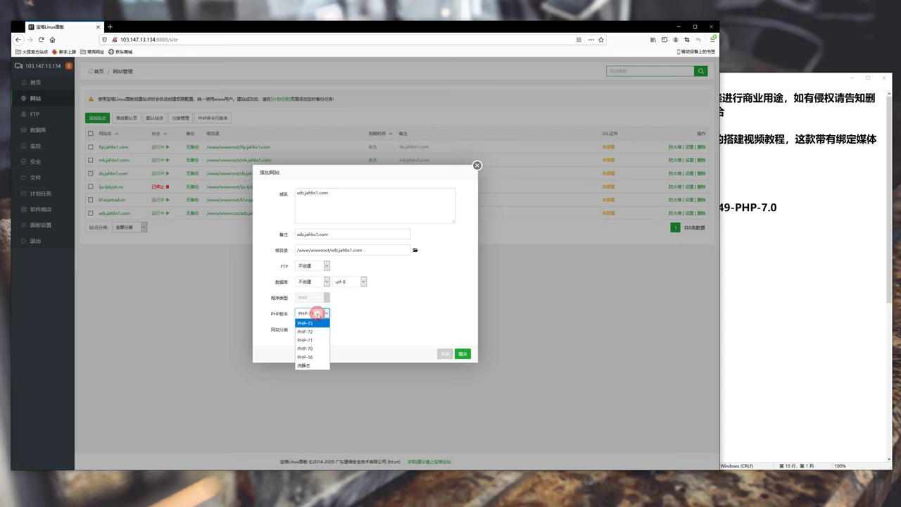
{"action": "left_click", "coordinate": [319, 350]}
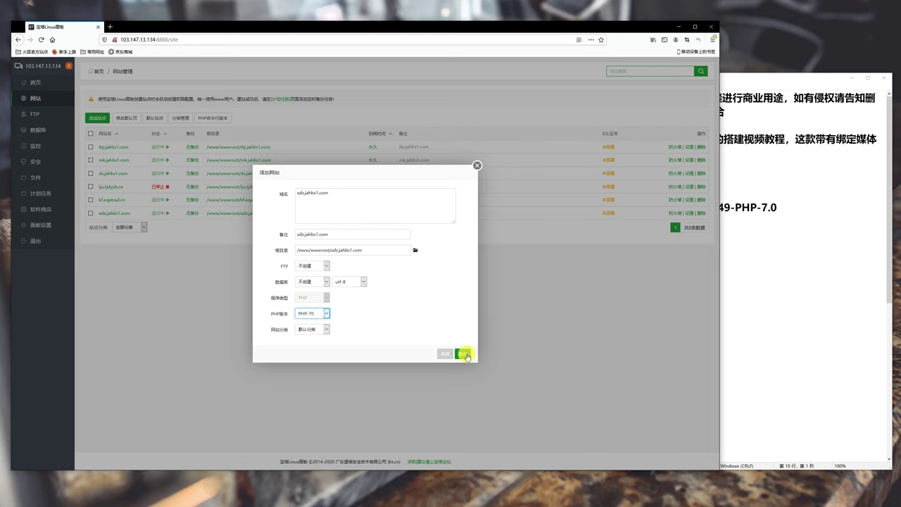
{"action": "left_click", "coordinate": [464, 354]}
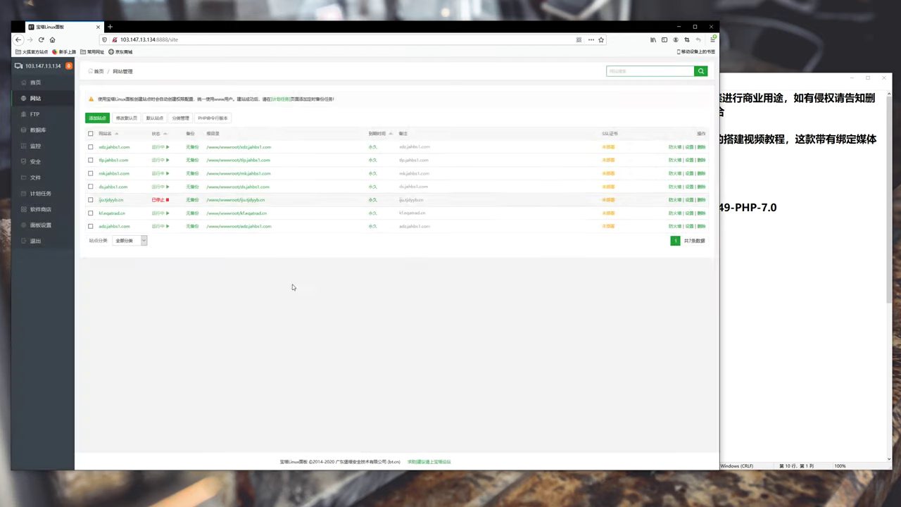
{"action": "left_click", "coordinate": [235, 147]}
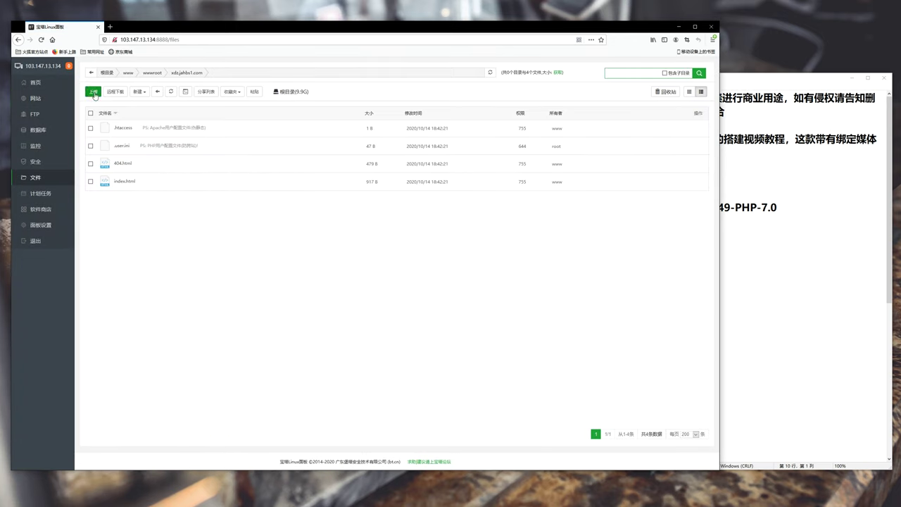
- Upload the local file xdz.jahbs1.com.tar.gz (136.29 MB) into the xdz.jahbs1.com root folder
{"action": "left_click", "coordinate": [92, 92]}
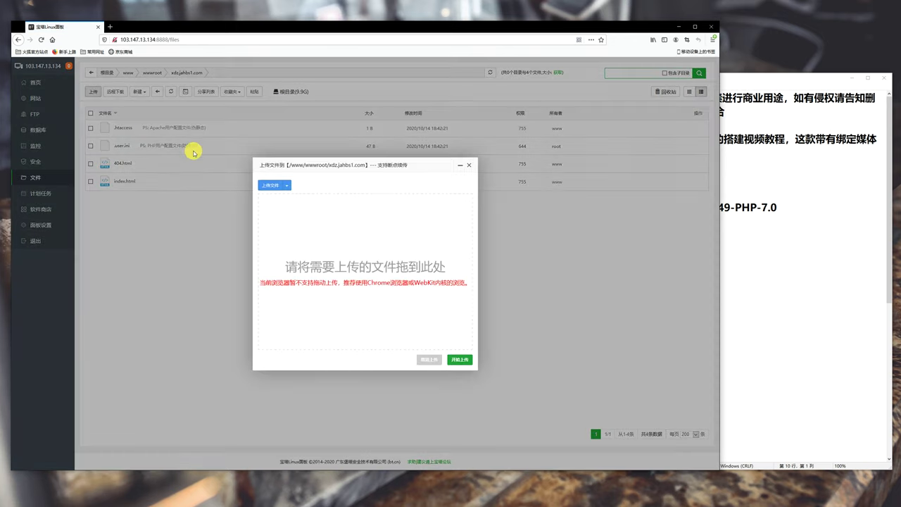
{"action": "left_click", "coordinate": [268, 185]}
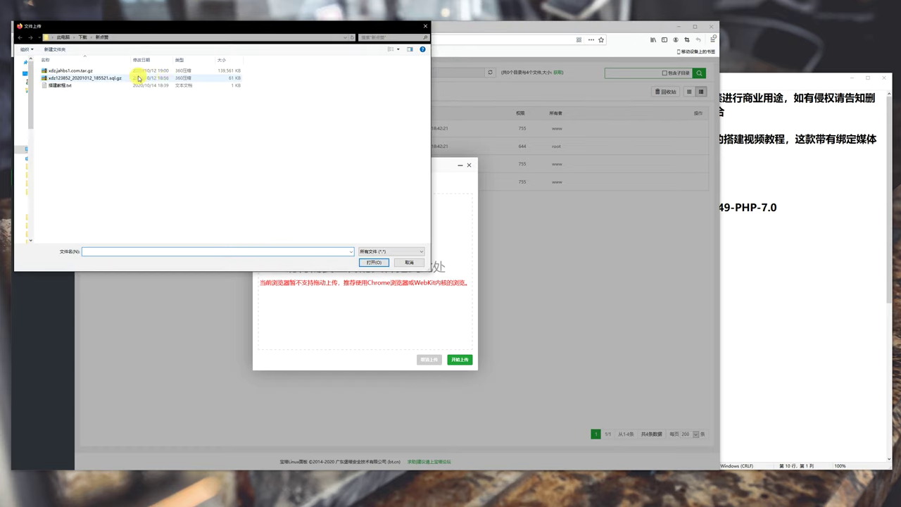
{"action": "left_click", "coordinate": [121, 71]}
{"action": "left_click", "coordinate": [377, 263]}
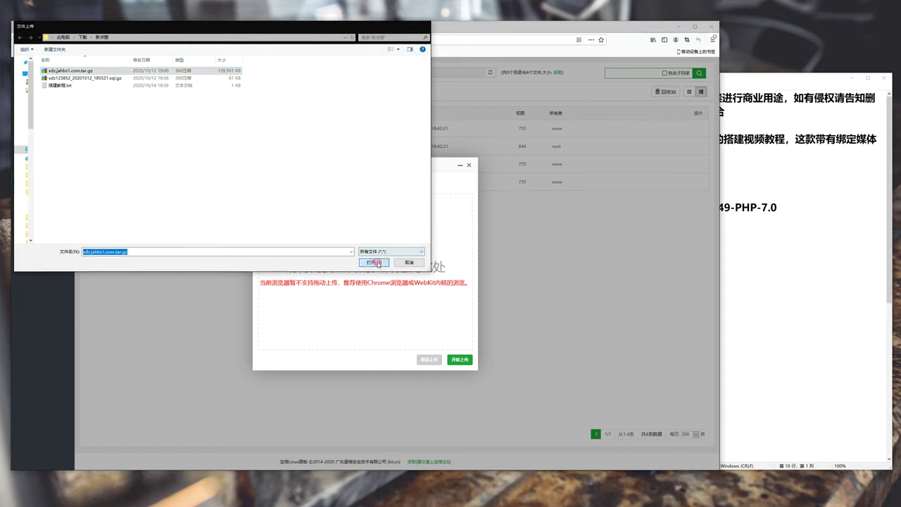
{"action": "left_click", "coordinate": [461, 360]}
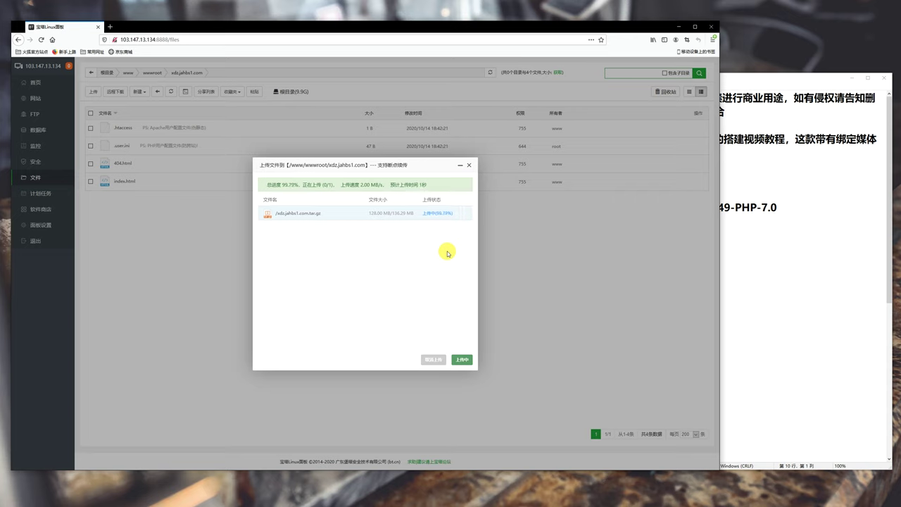
{"action": "left_click", "coordinate": [431, 360]}
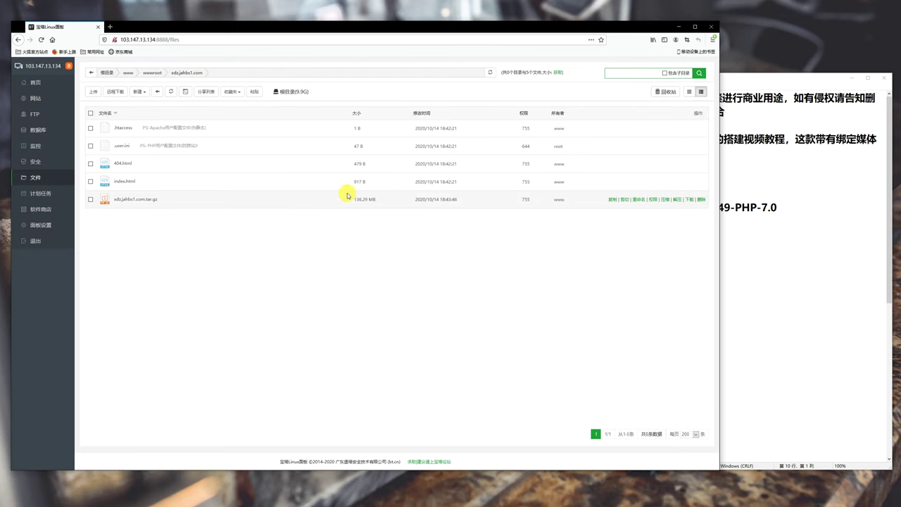
- Extract the uploaded xdz.jahbs1.com.tar.gz archive into the site root folder
{"action": "left_click", "coordinate": [678, 200]}
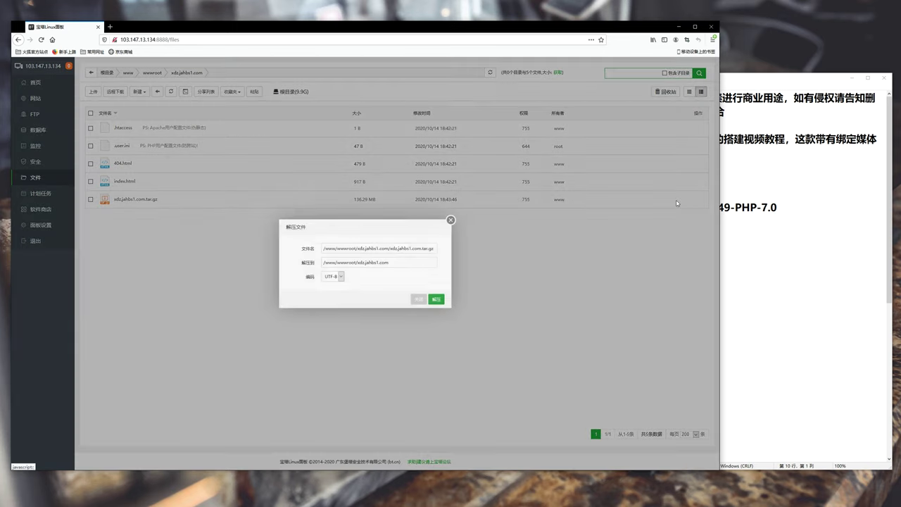
{"action": "left_click", "coordinate": [438, 301]}
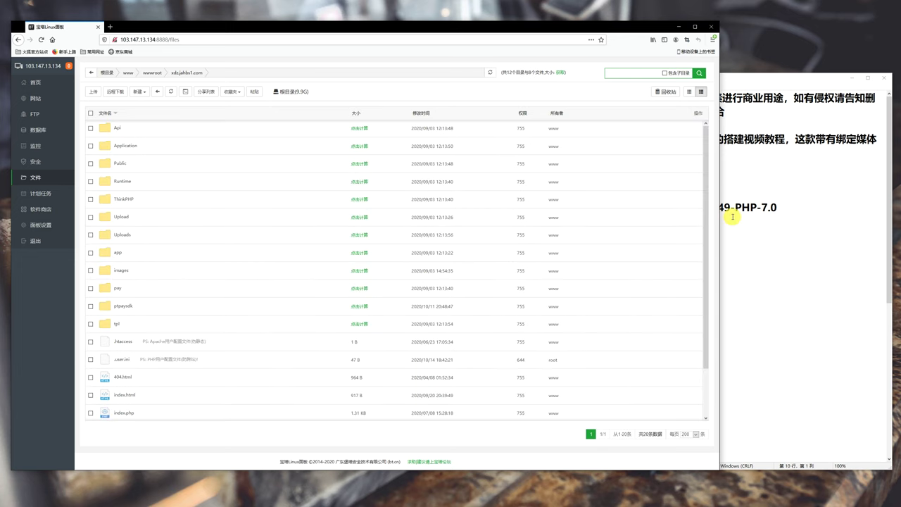
{"action": "left_click", "coordinate": [732, 256]}
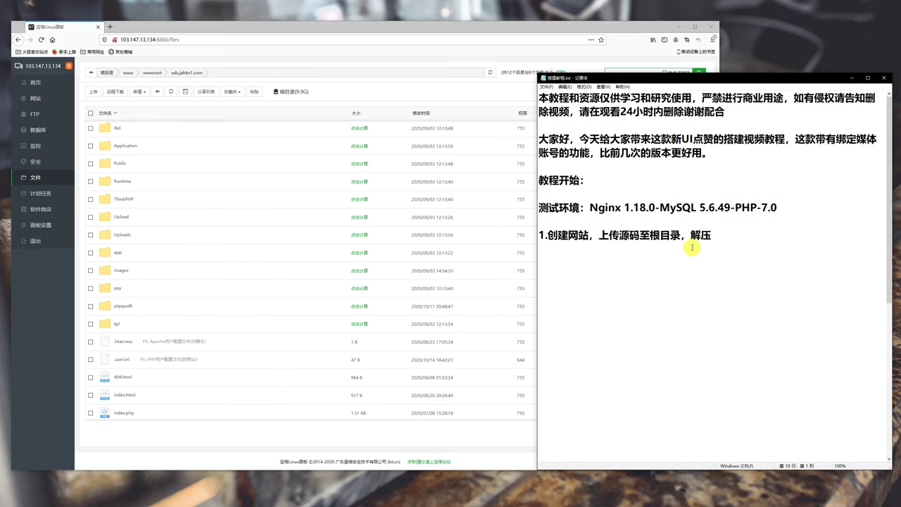
- Add the note 2.创建数据库，填入数据库配置信息 on a new line
{"action": "key", "text": "Return"}
{"action": "type", "text": "2."}
{"action": "left_click", "coordinate": [554, 260]}
{"action": "type", "text": "c"}
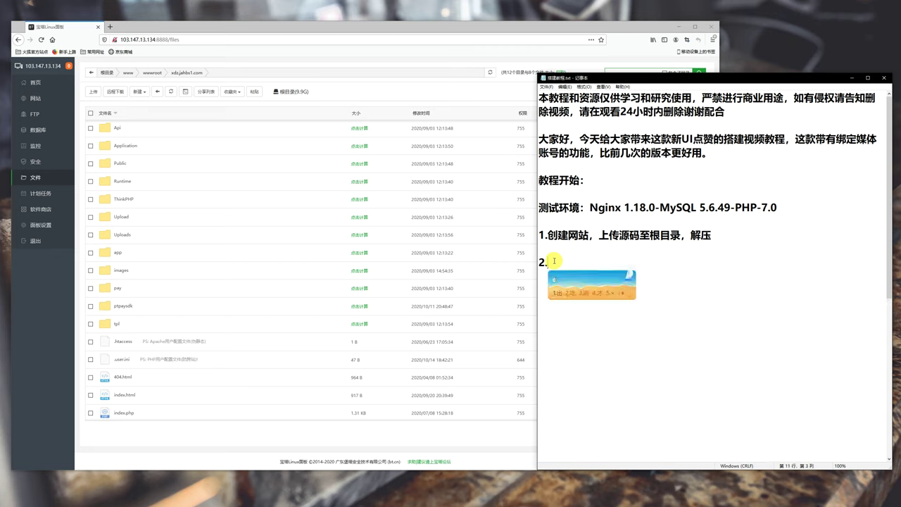
{"action": "type", "text": "创建"}
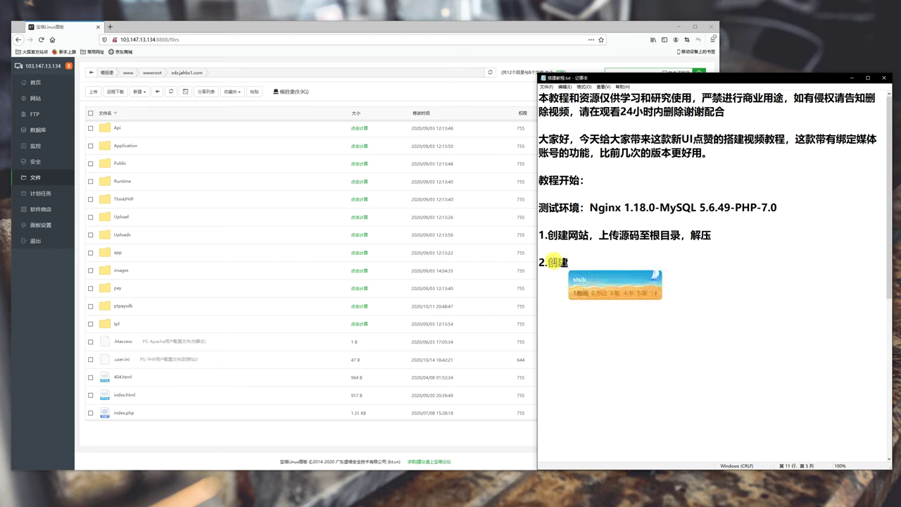
{"action": "type", "text": "数据库，填入"}
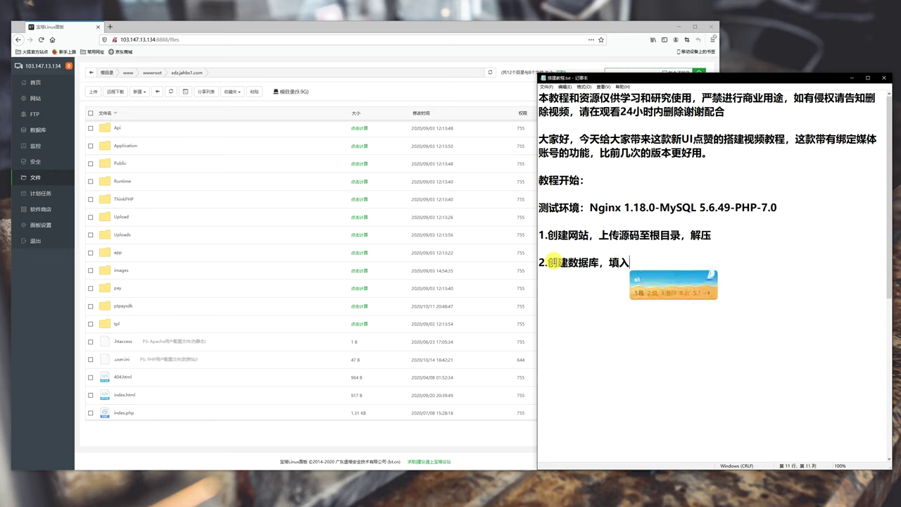
{"action": "type", "text": "shuju数据库"}
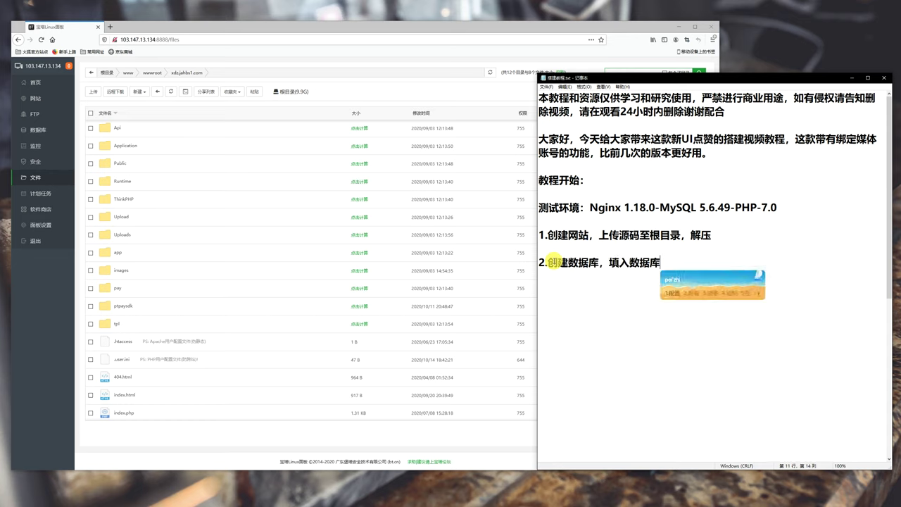
{"action": "type", "text": "配置信息"}
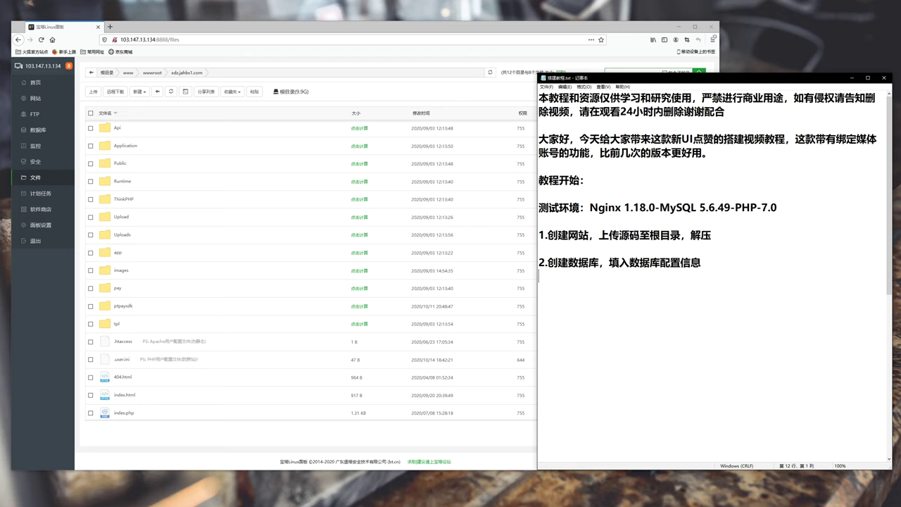
{"action": "left_click", "coordinate": [56, 130]}
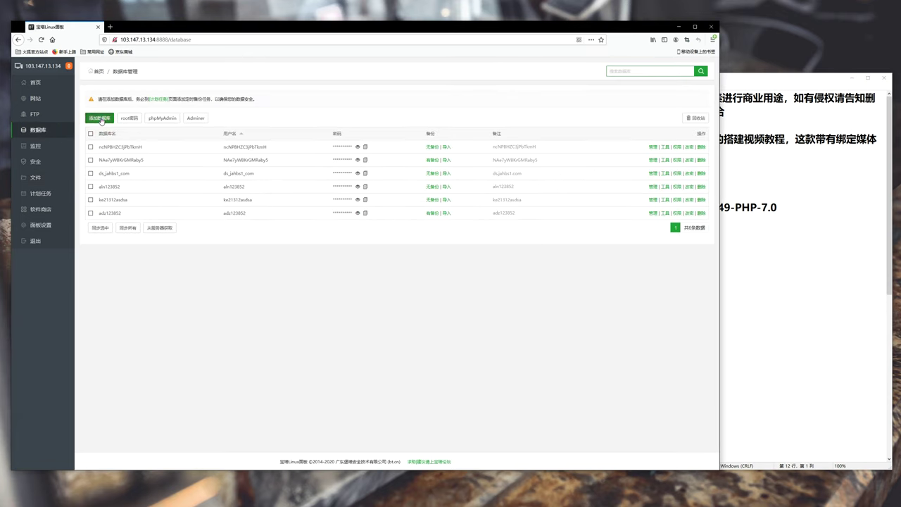
- Add a database named with the generated password string, then bring up its import options
{"action": "left_click", "coordinate": [100, 118]}
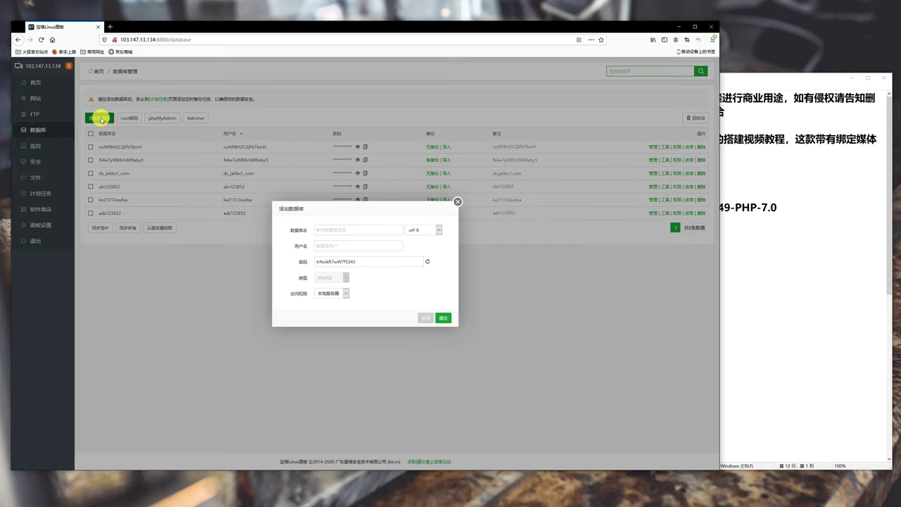
{"action": "left_click", "coordinate": [340, 231]}
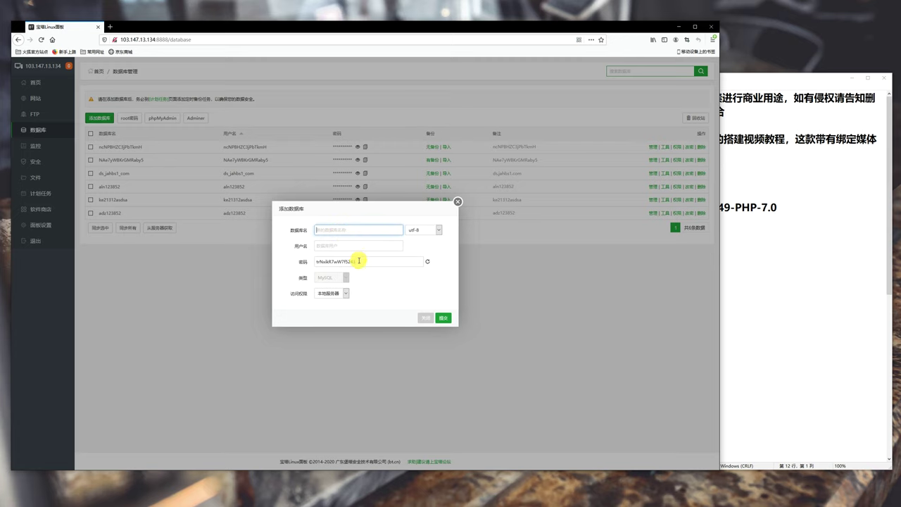
{"action": "left_click_drag", "start_coordinate": [359, 260], "coordinate": [260, 255]}
{"action": "key", "text": "ctrl+c"}
{"action": "left_click", "coordinate": [345, 230]}
{"action": "key", "text": "ctrl+v"}
{"action": "left_click", "coordinate": [345, 245]}
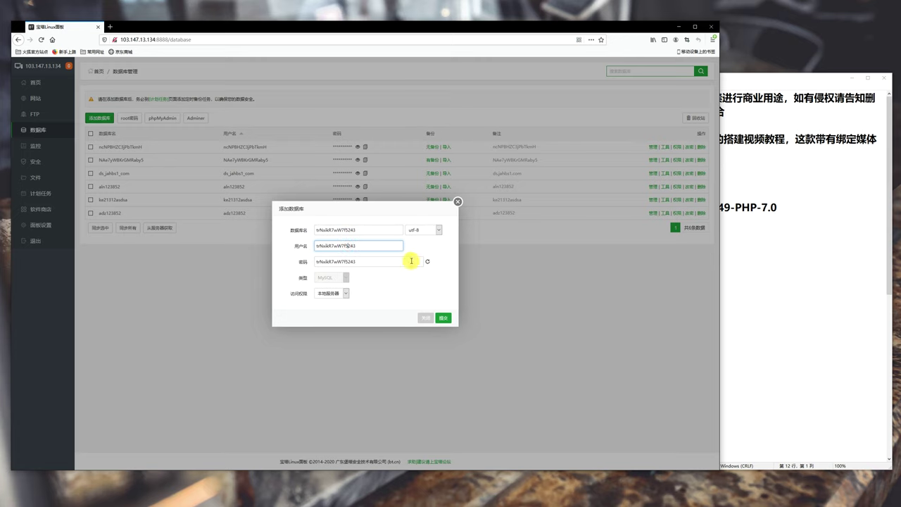
{"action": "left_click", "coordinate": [443, 318]}
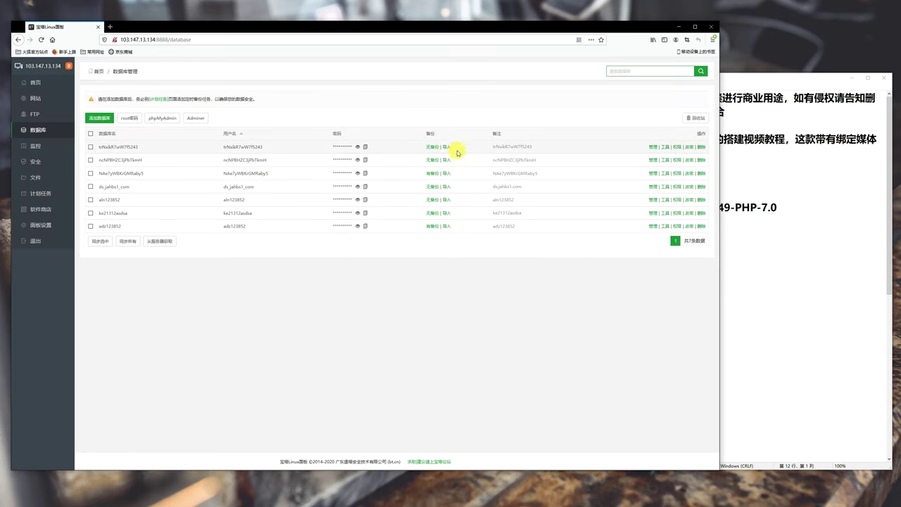
{"action": "left_click", "coordinate": [446, 148]}
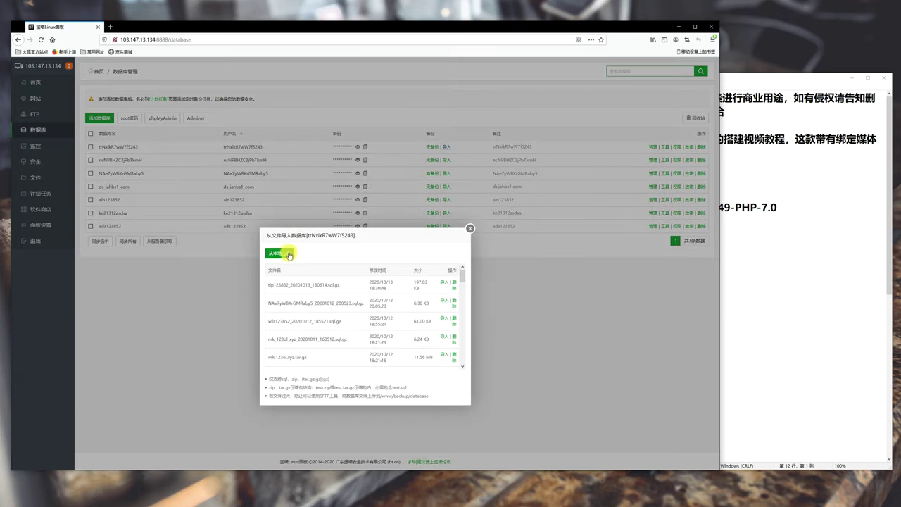
- Upload the backup xdz123852_20201012_185521.sql.gz from this computer
{"action": "left_click", "coordinate": [286, 253]}
{"action": "left_click", "coordinate": [288, 200]}
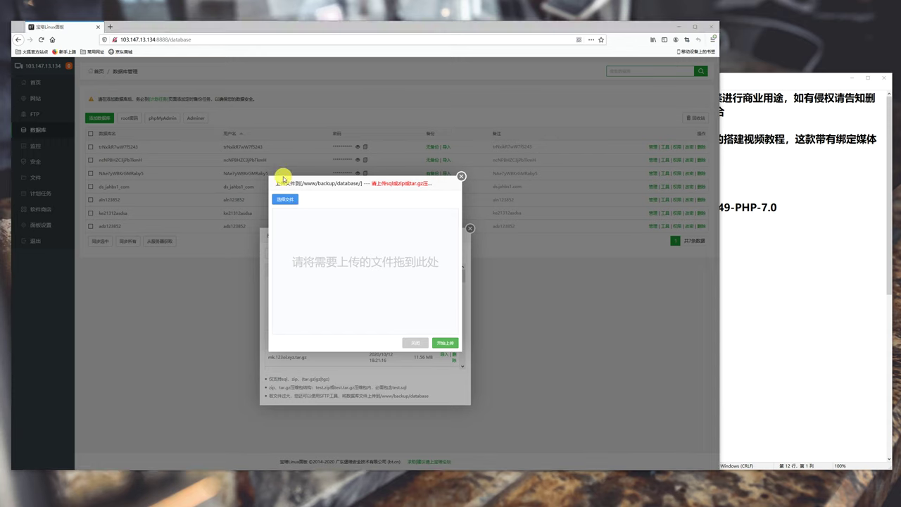
{"action": "left_click", "coordinate": [145, 78]}
{"action": "left_click", "coordinate": [373, 262]}
{"action": "left_click", "coordinate": [448, 344]}
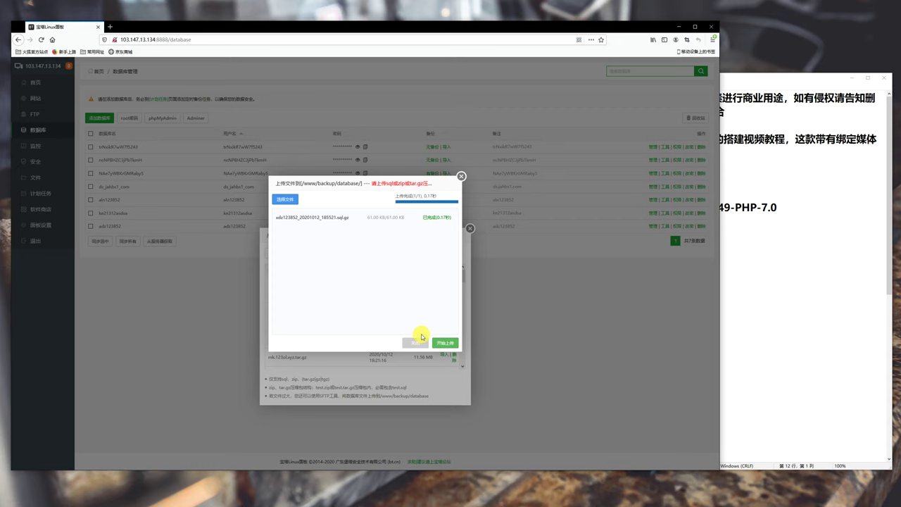
{"action": "left_click", "coordinate": [421, 338]}
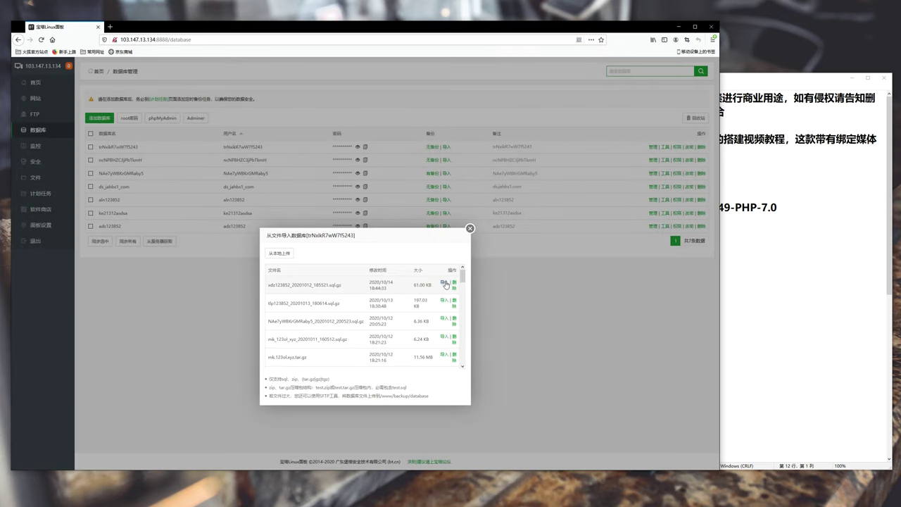
- Import the uploaded backup into the new database, confirming the overwrite, and return to the site list
{"action": "left_click", "coordinate": [444, 283]}
{"action": "left_click", "coordinate": [412, 282]}
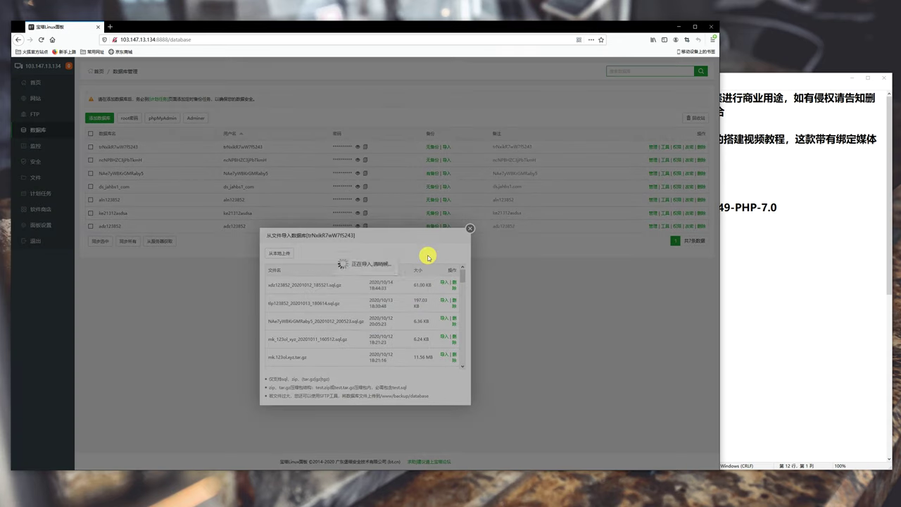
{"action": "left_click", "coordinate": [447, 245]}
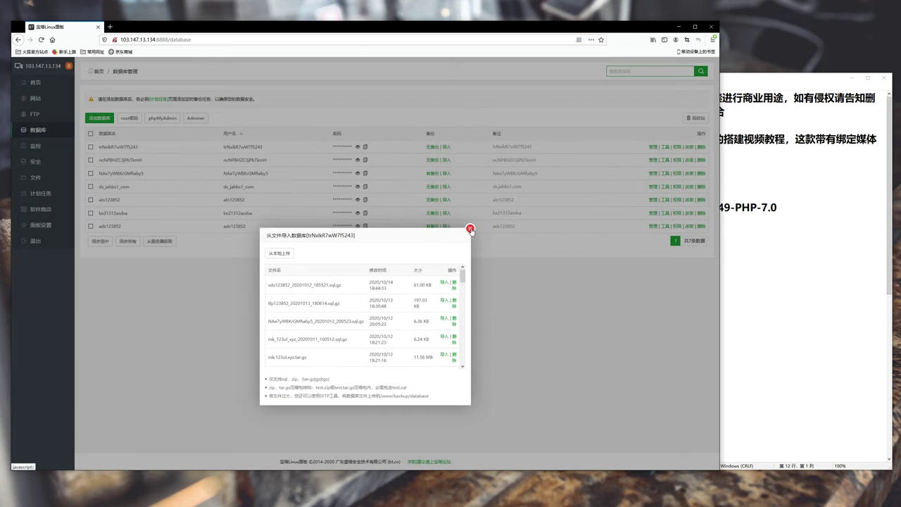
{"action": "left_click", "coordinate": [470, 229]}
{"action": "left_click", "coordinate": [31, 97]}
{"action": "left_click", "coordinate": [800, 256]}
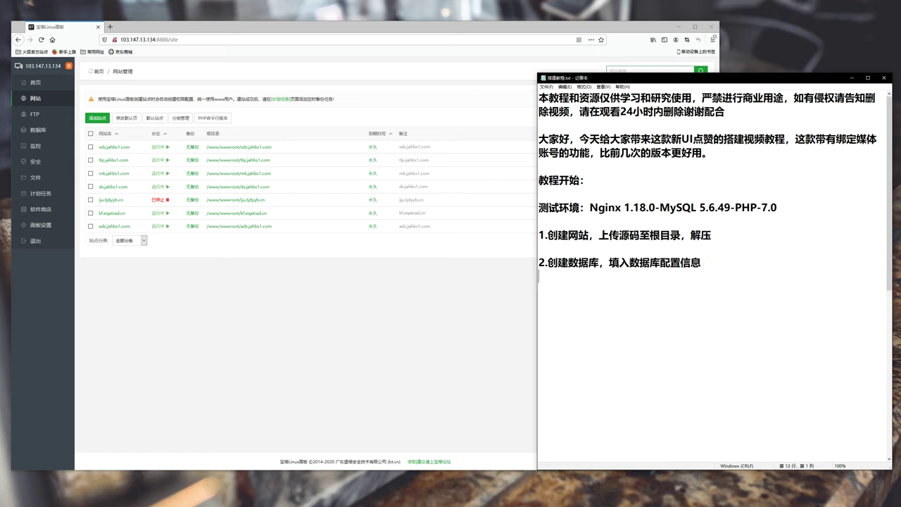
- Note 上传数据库，导入 and 3.修改配置信息, then open the xdz.jahbs1.com root folder
{"action": "type", "text": "上传"}
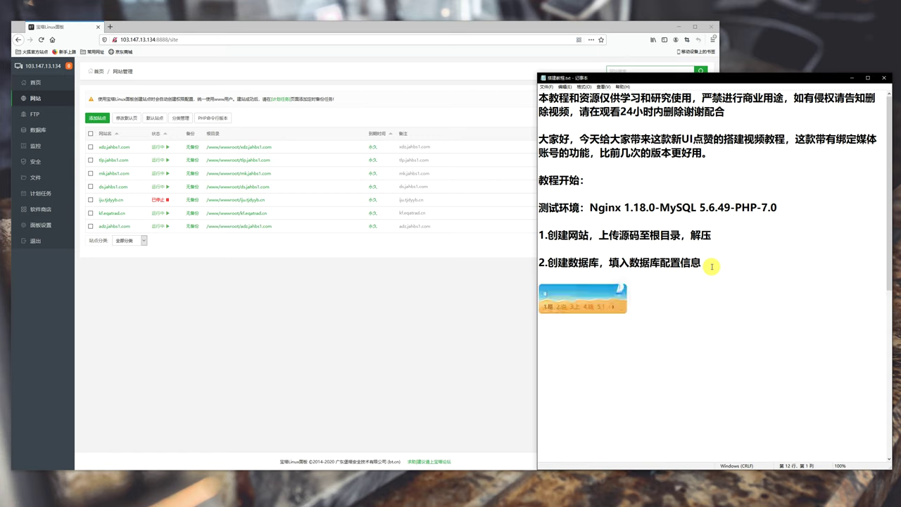
{"action": "type", "text": "shuj数据库，导入"}
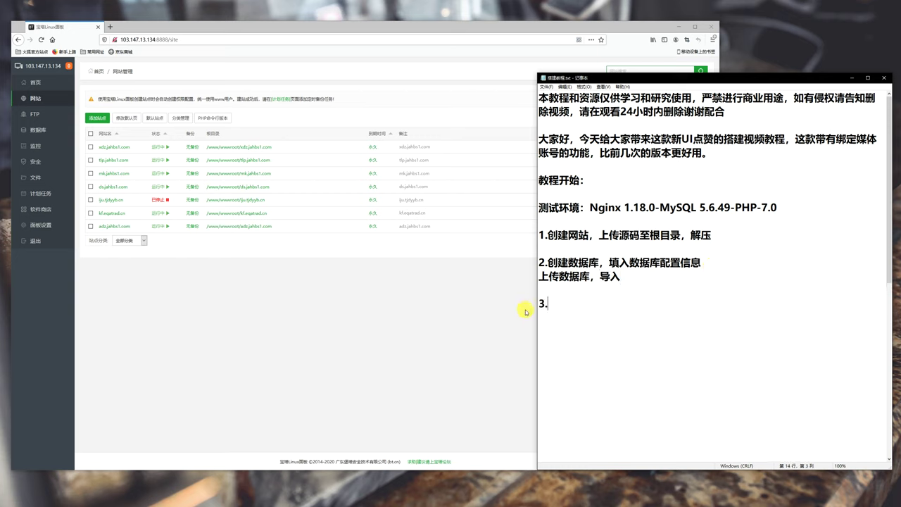
{"action": "type", "text": "修改配置信息"}
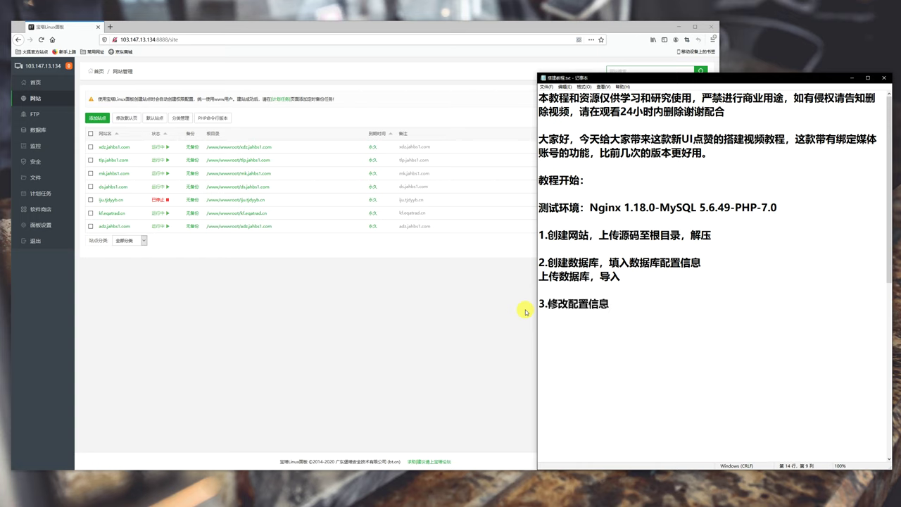
{"action": "left_click", "coordinate": [226, 147]}
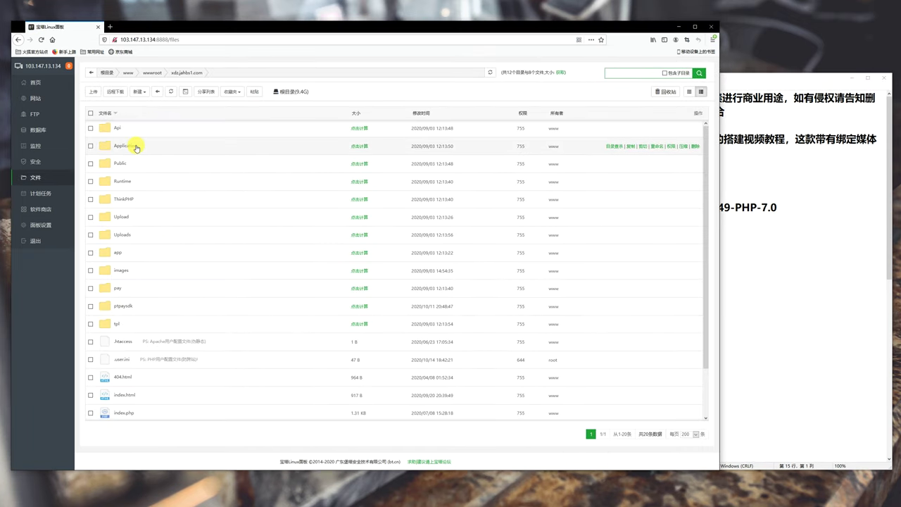
- Browse to Application/Common/Conf, paste that path into the notes, and open db.php for editing
{"action": "left_click", "coordinate": [136, 147]}
{"action": "left_click", "coordinate": [124, 148]}
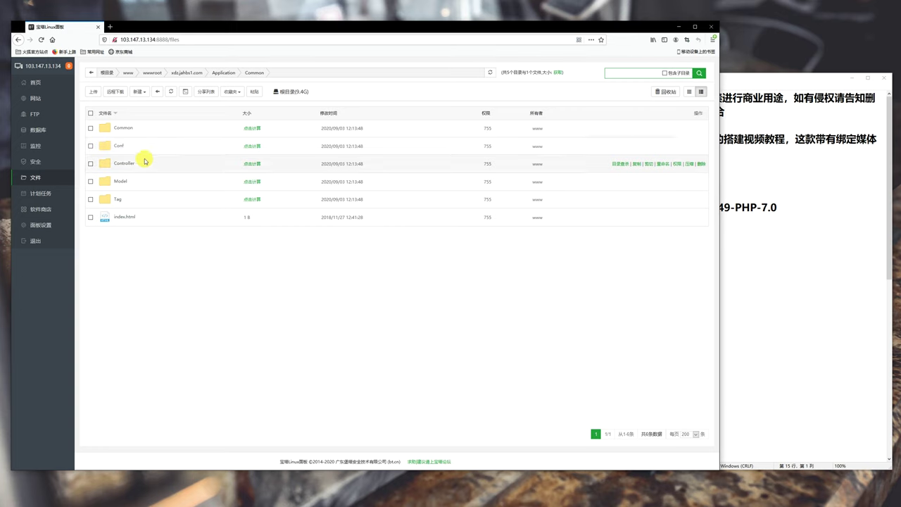
{"action": "left_click", "coordinate": [118, 146]}
{"action": "left_click", "coordinate": [301, 74]}
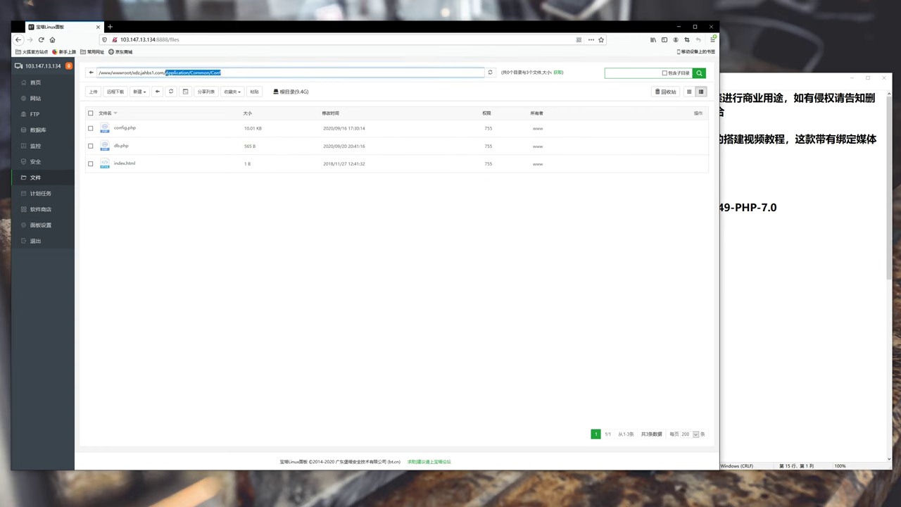
{"action": "left_click", "coordinate": [732, 276]}
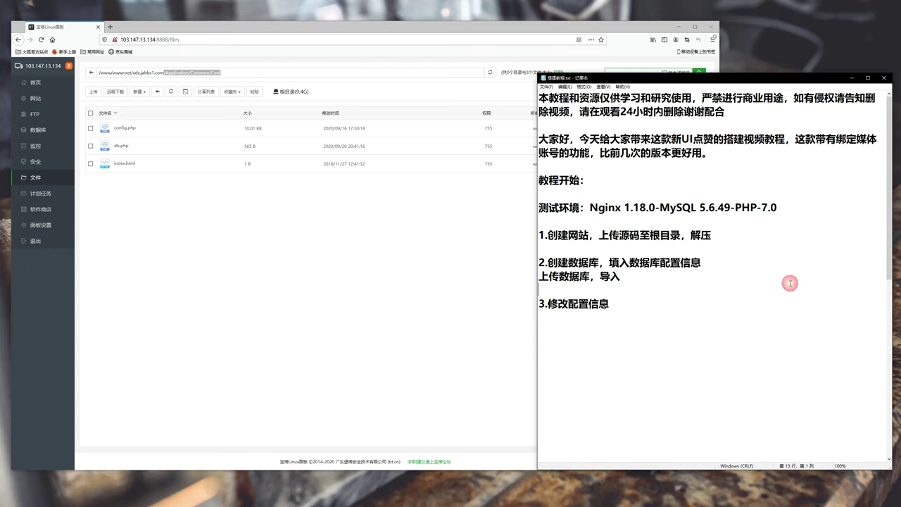
{"action": "type", "text": "/Application/Common/Conf"}
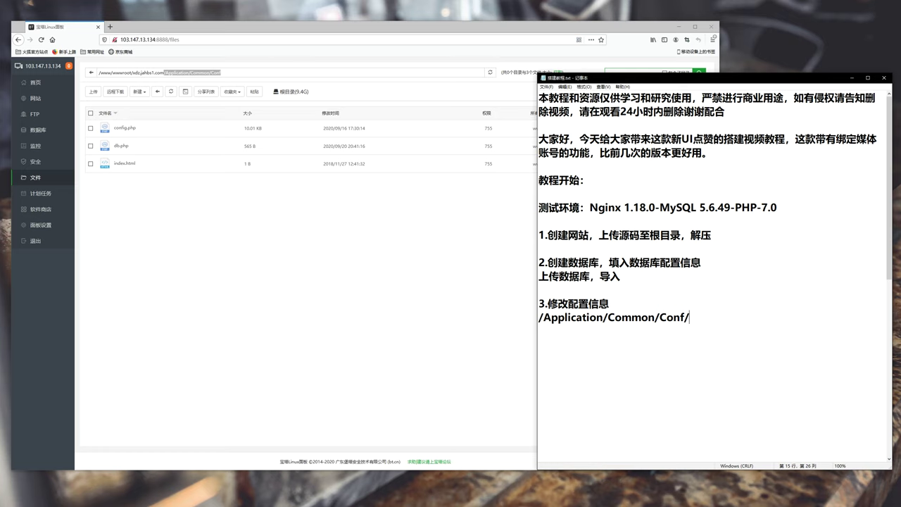
{"action": "right_click", "coordinate": [176, 146]}
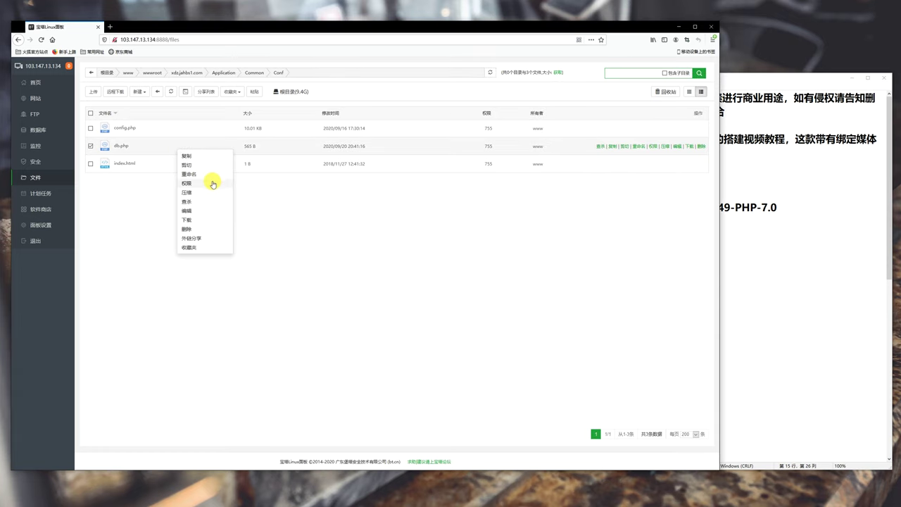
{"action": "left_click", "coordinate": [205, 211]}
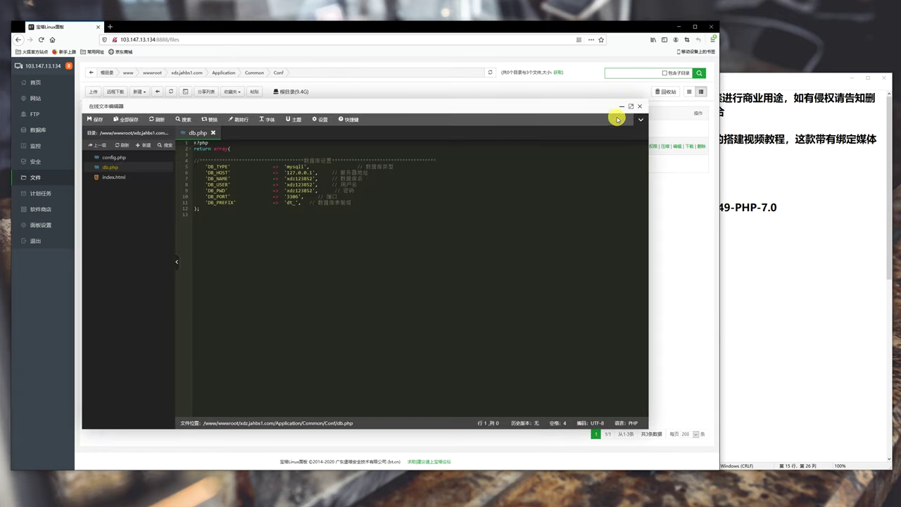
- Copy the db.php file name and add the note '修改数据库配置信息' to the tutorial notes
{"action": "left_click", "coordinate": [641, 106]}
{"action": "right_click", "coordinate": [149, 145]}
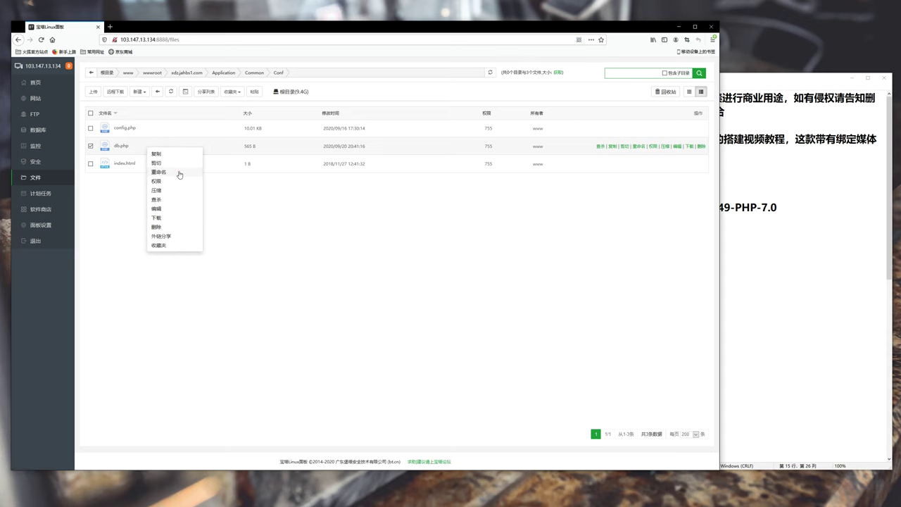
{"action": "left_click", "coordinate": [181, 173]}
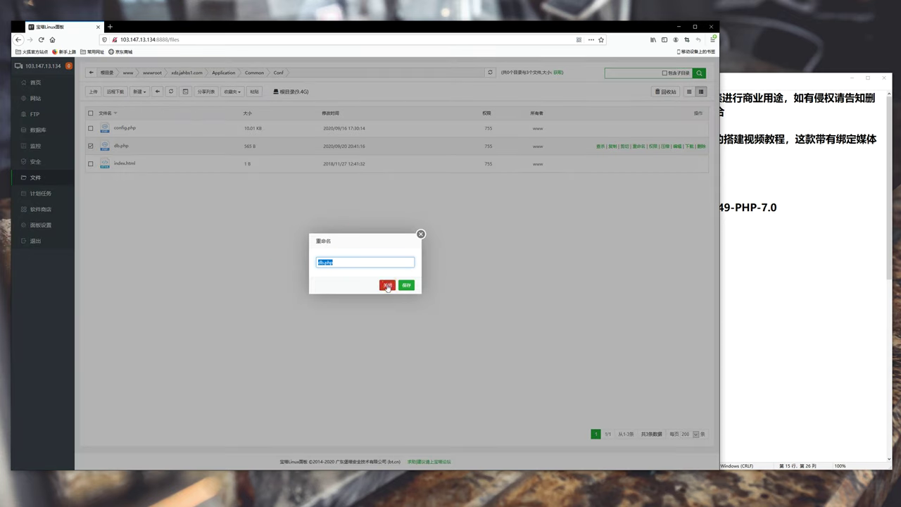
{"action": "left_click", "coordinate": [387, 287]}
{"action": "left_click", "coordinate": [777, 276]}
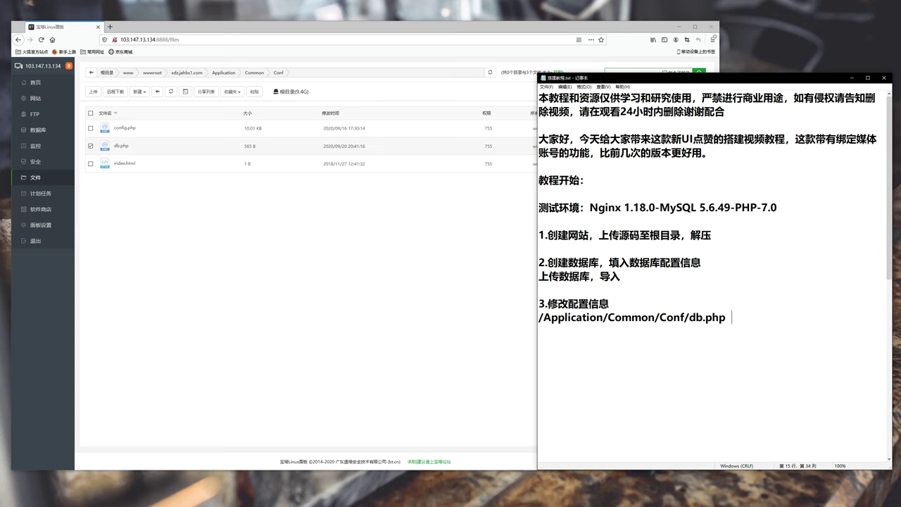
{"action": "type", "text": "修改数据库"}
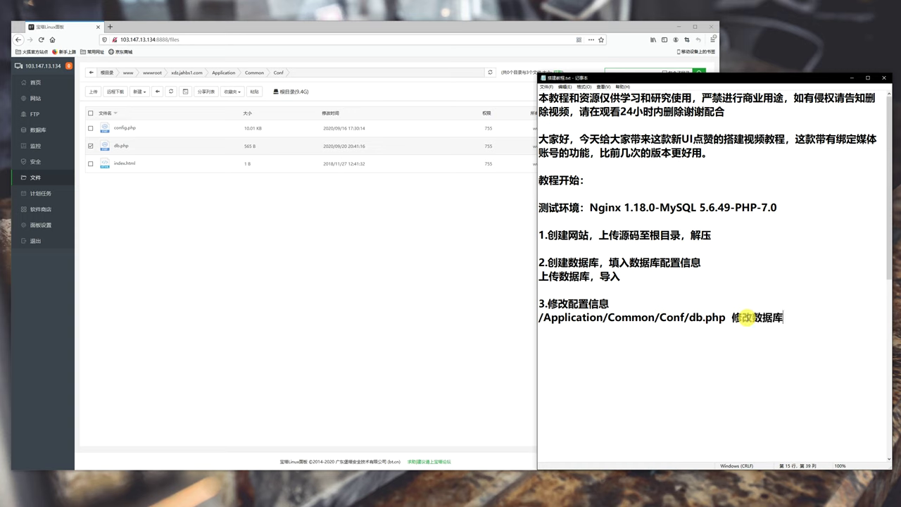
{"action": "type", "text": "配置"}
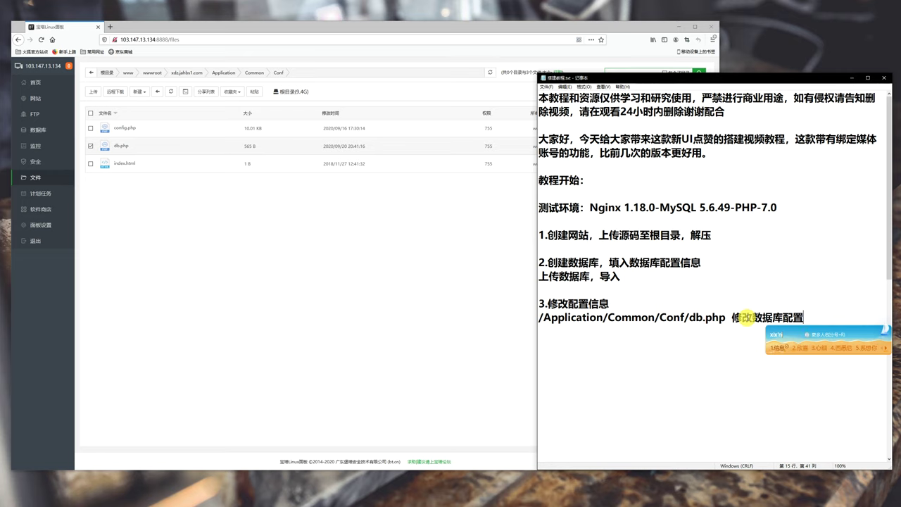
{"action": "type", "text": "信息"}
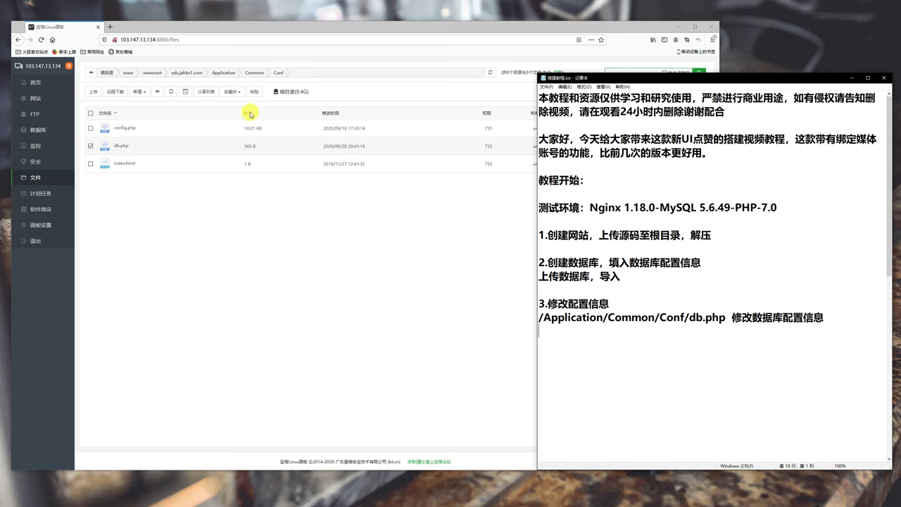
- Reopen db.php in the editor, undoing an accidental paste into DB_NAME
{"action": "left_click", "coordinate": [150, 147]}
{"action": "right_click", "coordinate": [153, 148]}
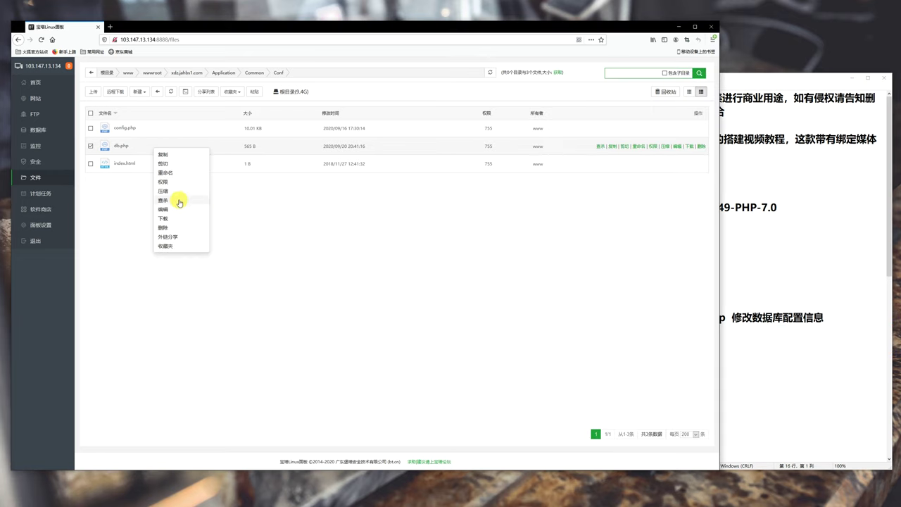
{"action": "left_click", "coordinate": [179, 209]}
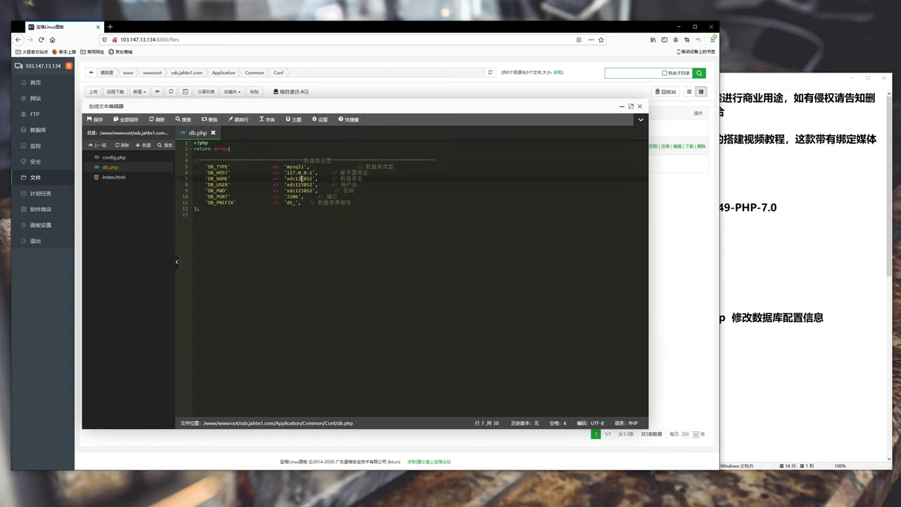
{"action": "key", "text": "ctrl+v"}
{"action": "key", "text": "ctrl+z"}
{"action": "left_click", "coordinate": [768, 232]}
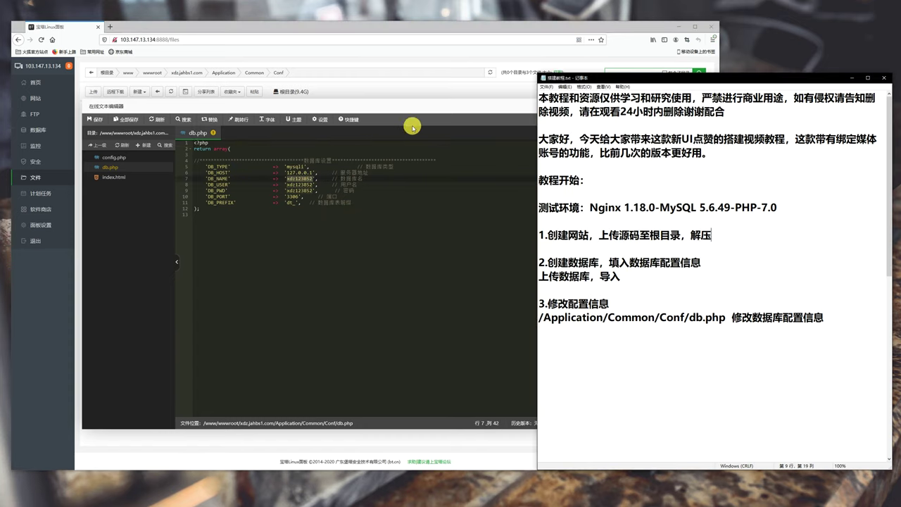
- Copy the new database's password from the database list and return to the file manager
{"action": "left_click", "coordinate": [59, 125]}
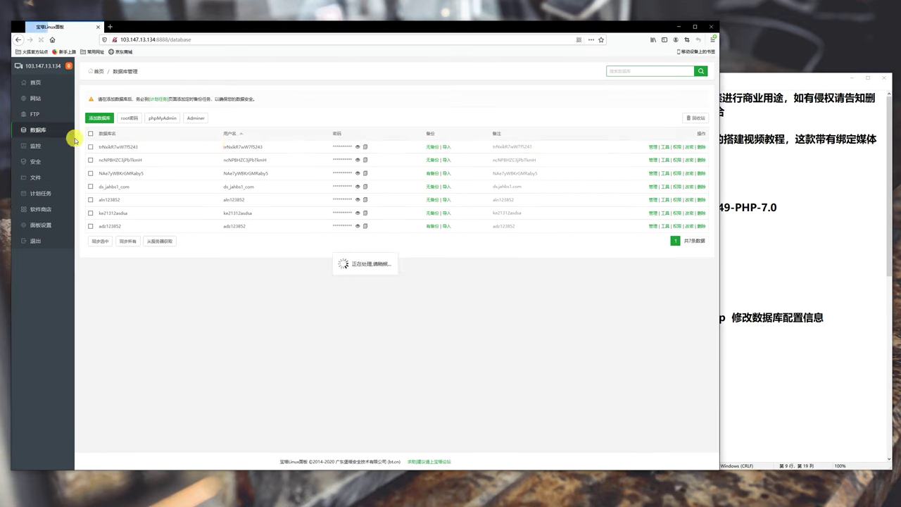
{"action": "left_click", "coordinate": [366, 147]}
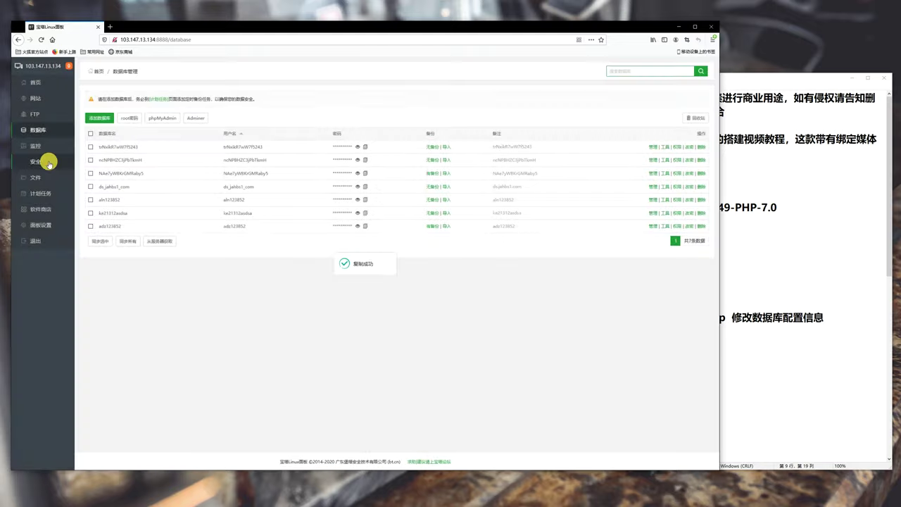
{"action": "left_click", "coordinate": [47, 162]}
{"action": "left_click", "coordinate": [49, 177]}
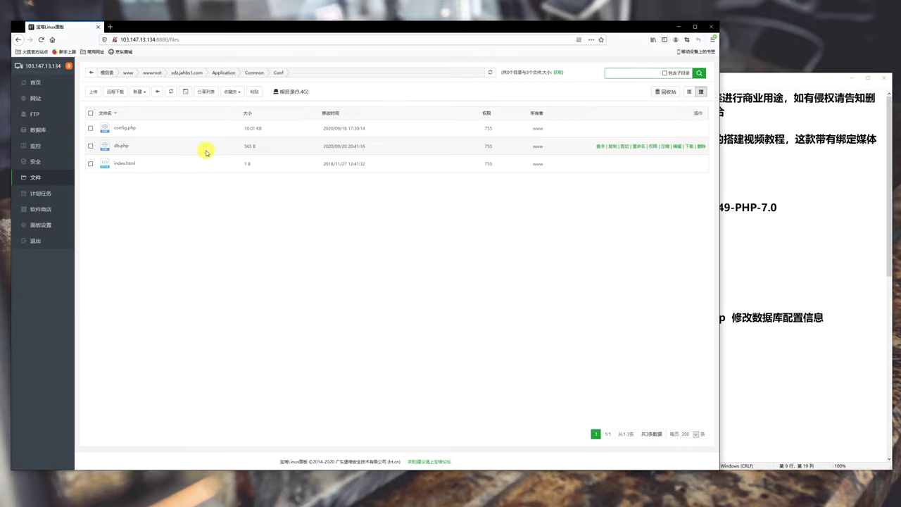
- Paste the new credentials into DB_NAME, DB_USER and DB_PWD in db.php and save it
{"action": "right_click", "coordinate": [173, 151]}
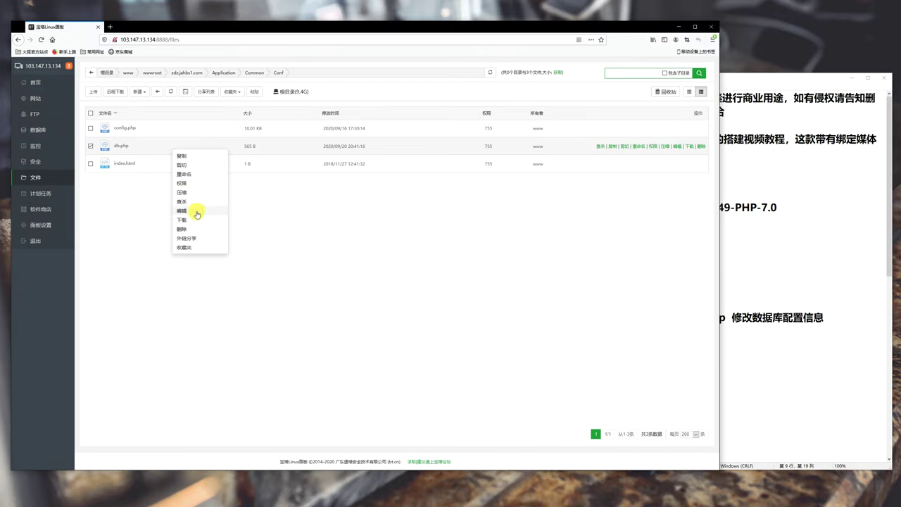
{"action": "left_click", "coordinate": [196, 207]}
{"action": "double_click", "coordinate": [298, 178]}
{"action": "key", "text": "ctrl+v"}
{"action": "double_click", "coordinate": [302, 184]}
{"action": "double_click", "coordinate": [300, 190]}
{"action": "key", "text": "ctrl+s"}
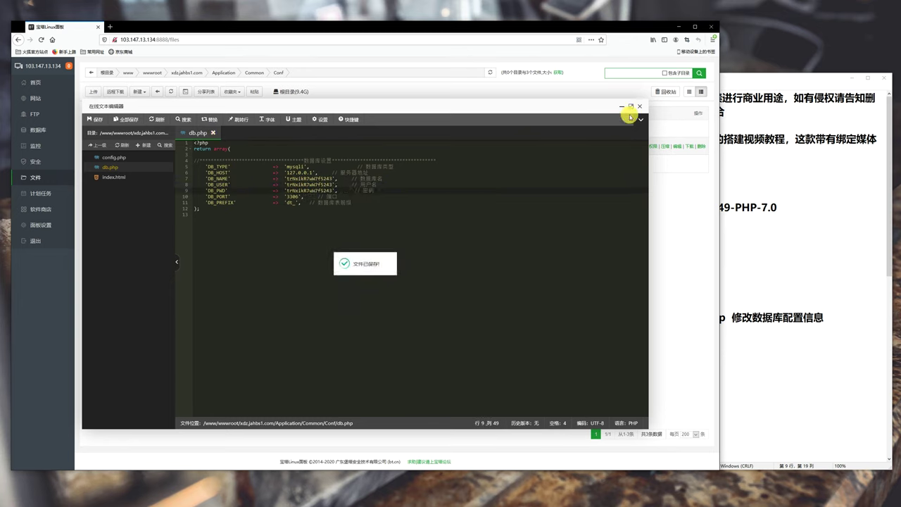
{"action": "left_click", "coordinate": [641, 108]}
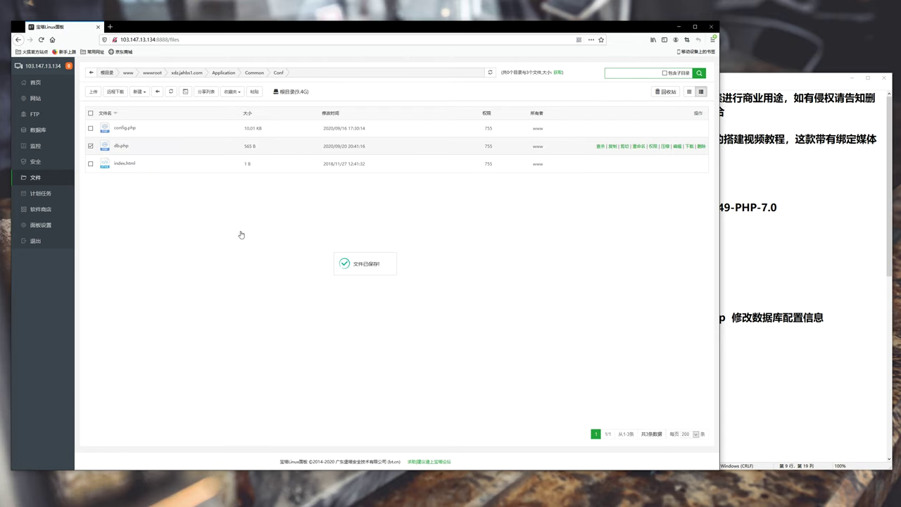
- Navigate from the Common folder up through Application to the site root folder
{"action": "left_click", "coordinate": [254, 72]}
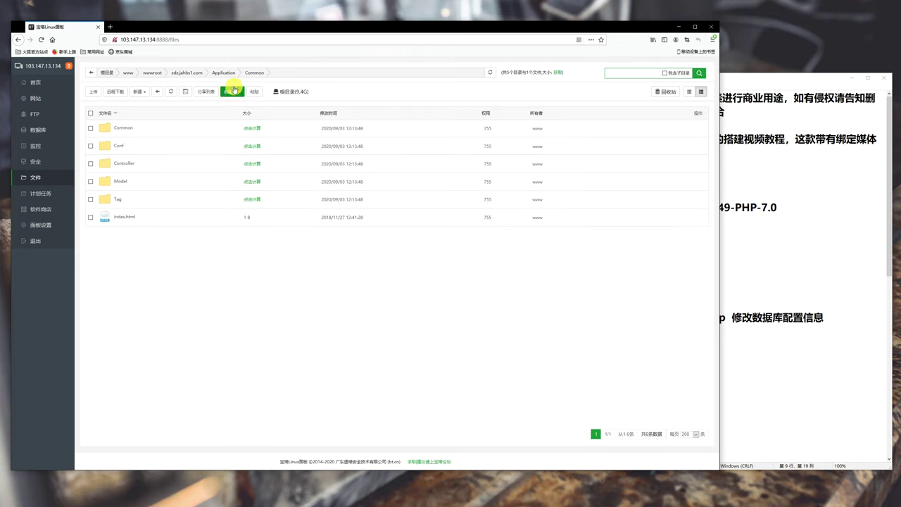
{"action": "left_click", "coordinate": [227, 72]}
{"action": "left_click", "coordinate": [197, 74]}
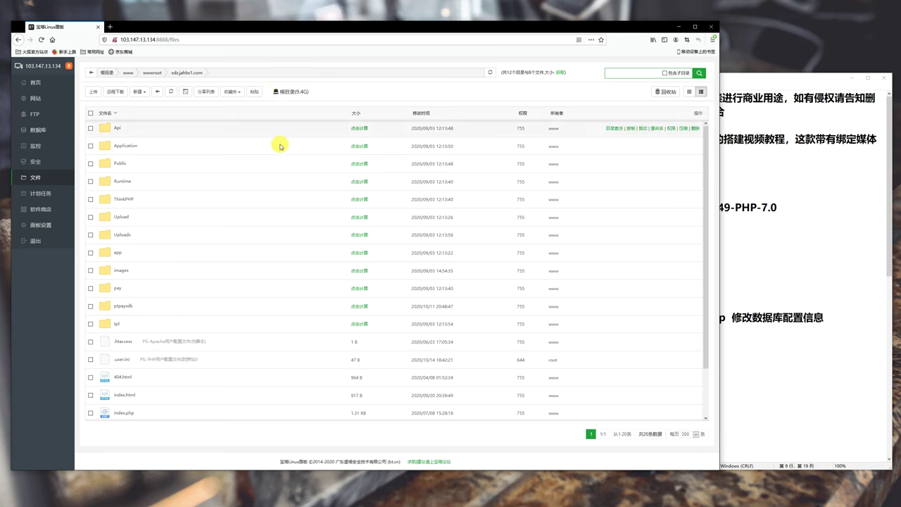
- Note '我用的是' with the pasted database name, followed by '，你们到时记得换成你们自己的'
{"action": "left_click", "coordinate": [804, 338]}
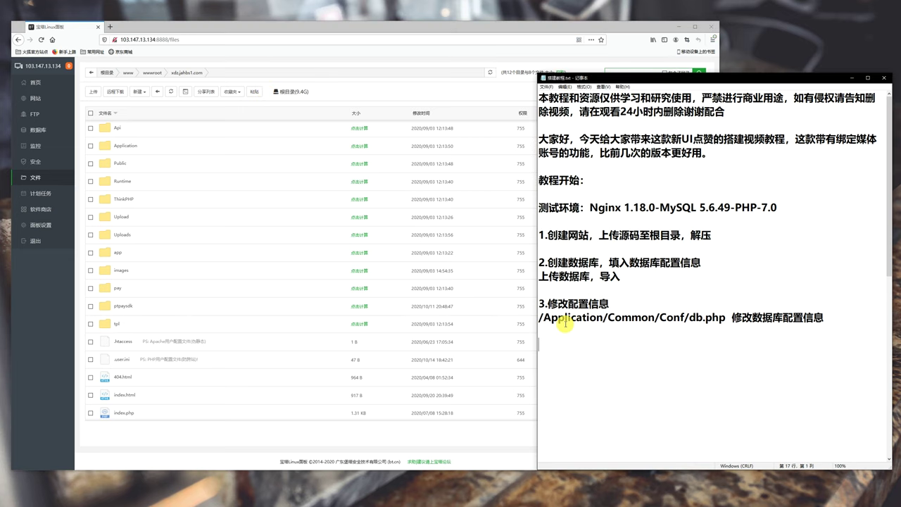
{"action": "type", "text": "我用的"}
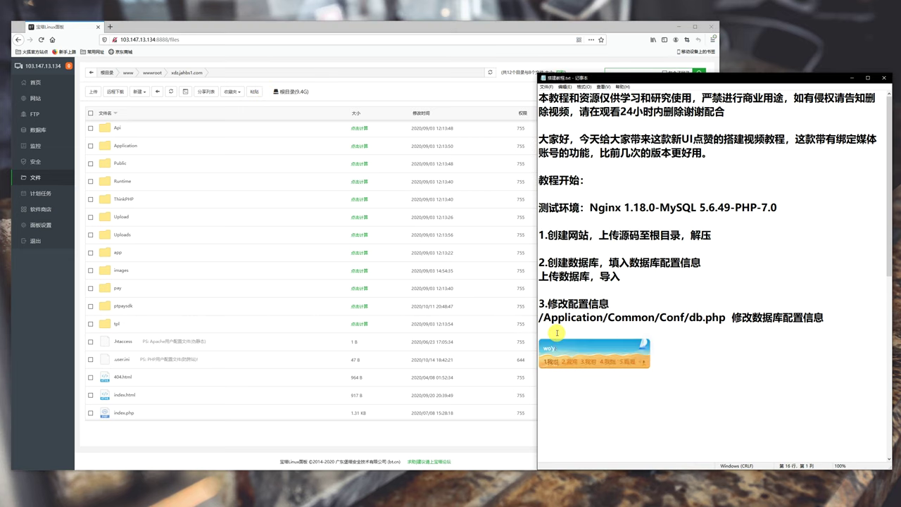
{"action": "type", "text": "是"}
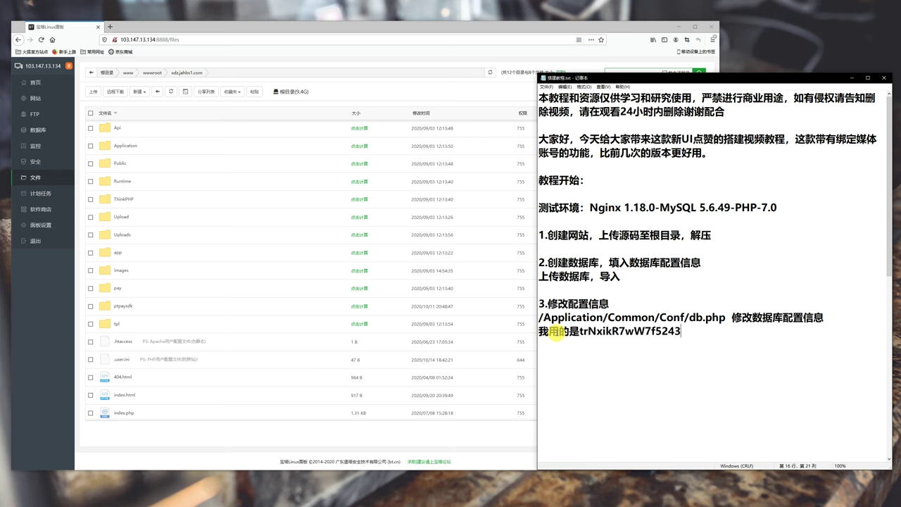
{"action": "type", "text": "，你们"}
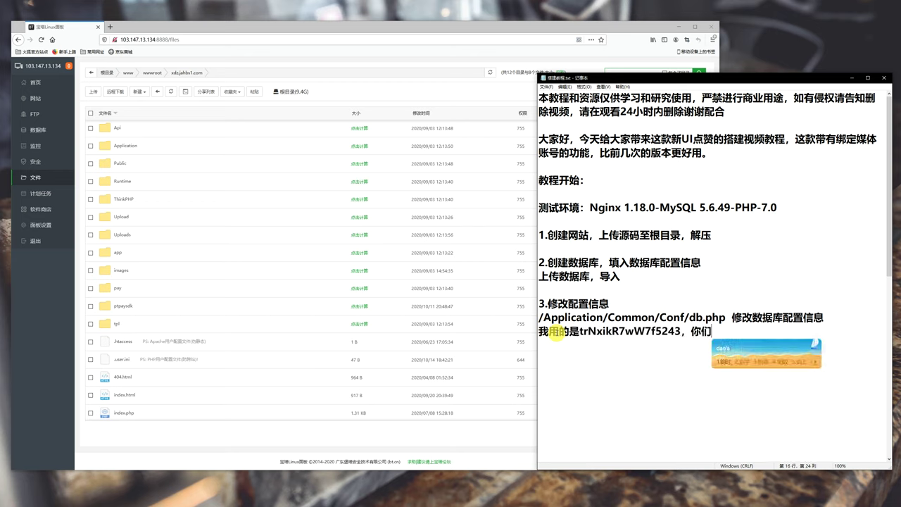
{"action": "type", "text": "到时记得"}
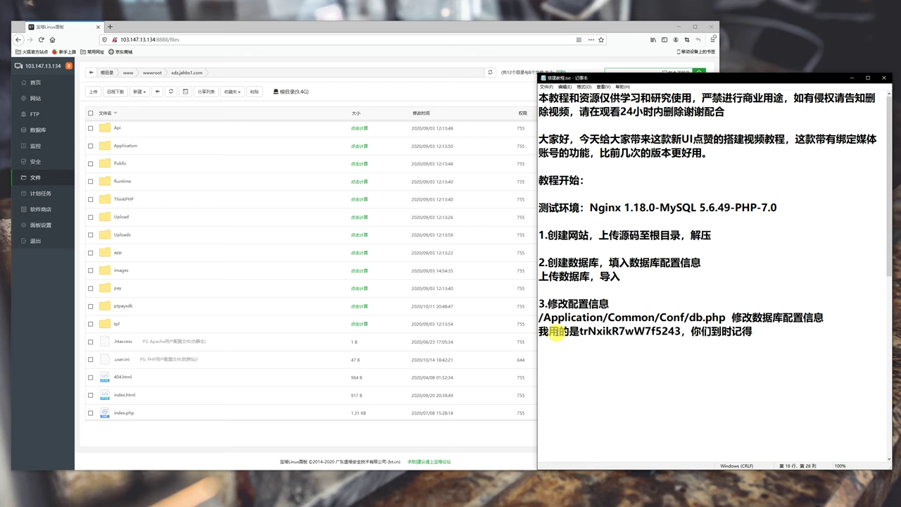
{"action": "type", "text": "换成你们自己的"}
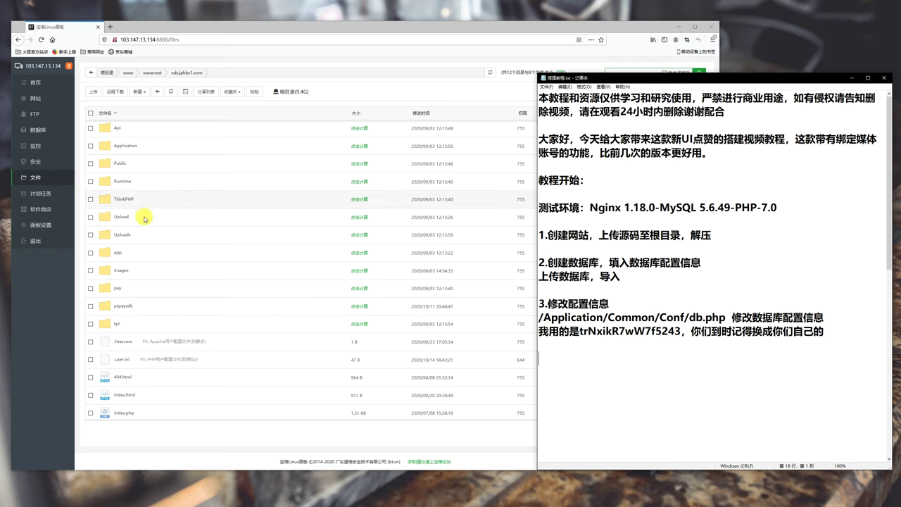
{"action": "left_click", "coordinate": [130, 307]}
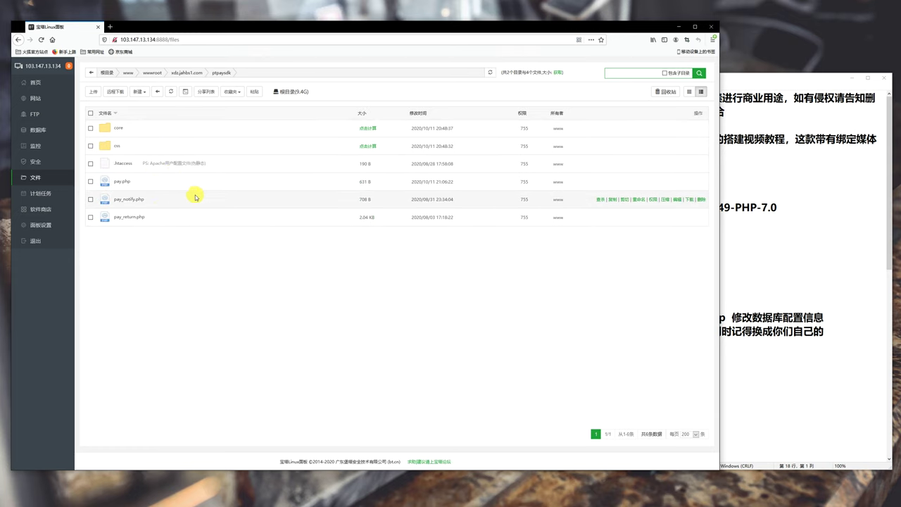
- Briefly view pay_notify.php in the online editor, then close it
{"action": "right_click", "coordinate": [194, 201]}
{"action": "left_click", "coordinate": [219, 271]}
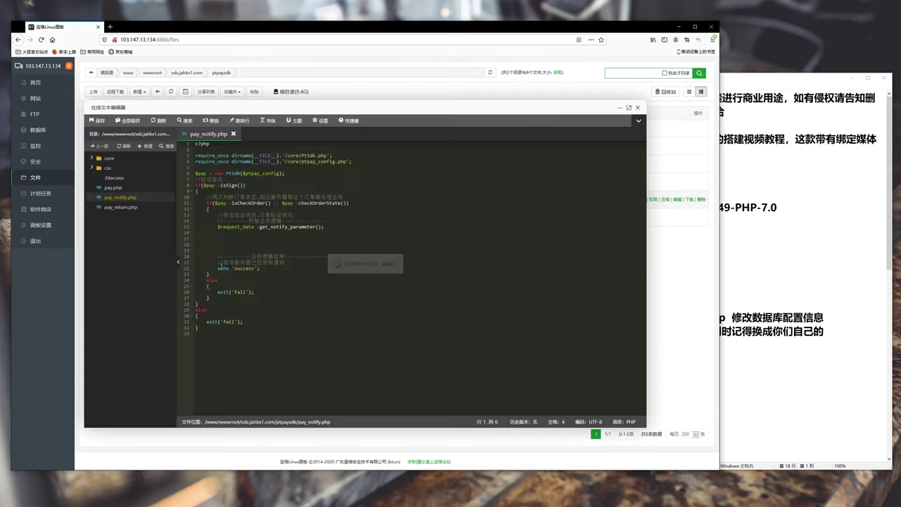
{"action": "left_click", "coordinate": [640, 105]}
- Open the core folder and paste its path into the setup notes
{"action": "double_click", "coordinate": [120, 127]}
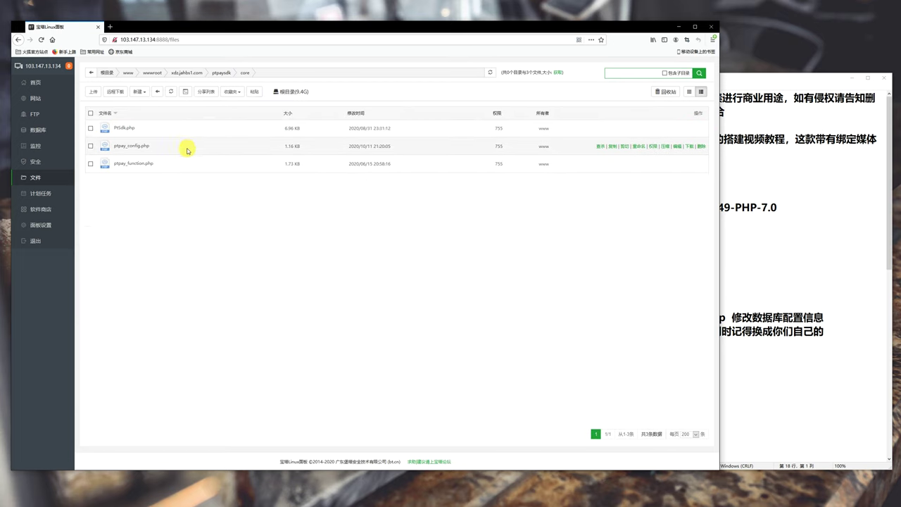
{"action": "left_click", "coordinate": [268, 72]}
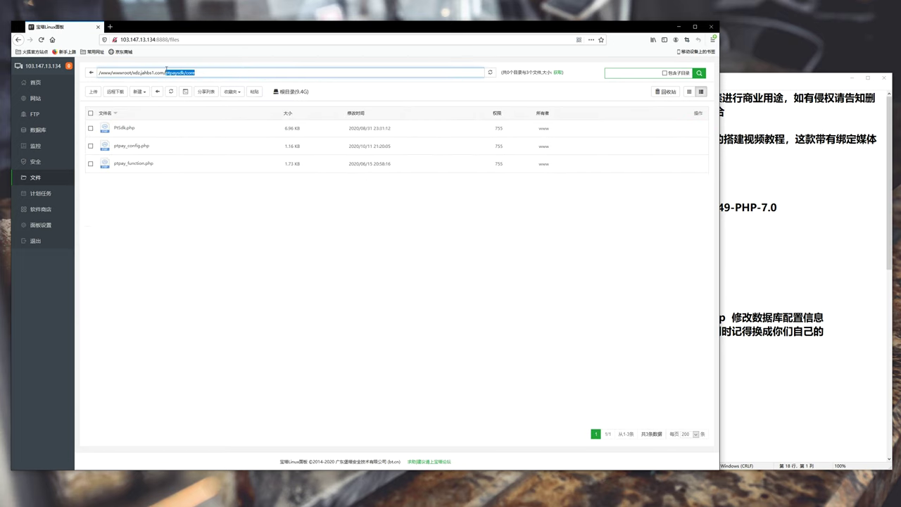
{"action": "left_click", "coordinate": [763, 360]}
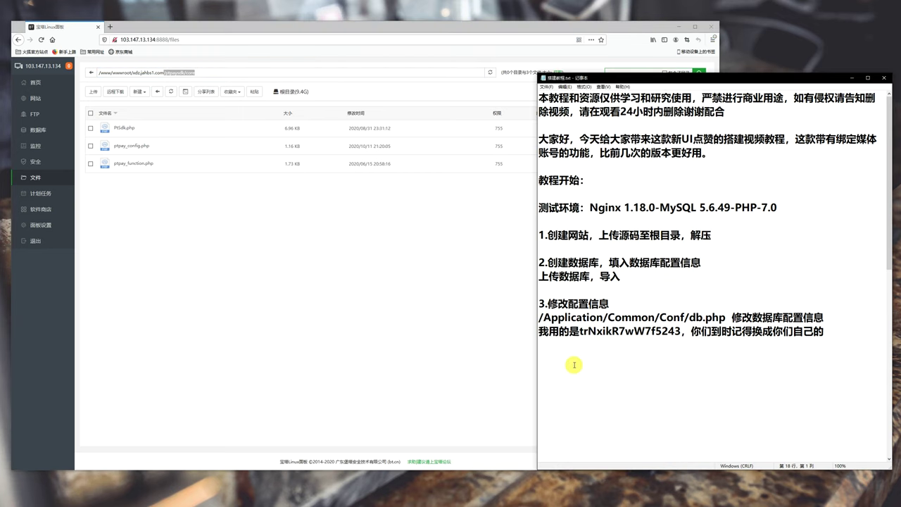
{"action": "type", "text": "/ptpaysdk/core"}
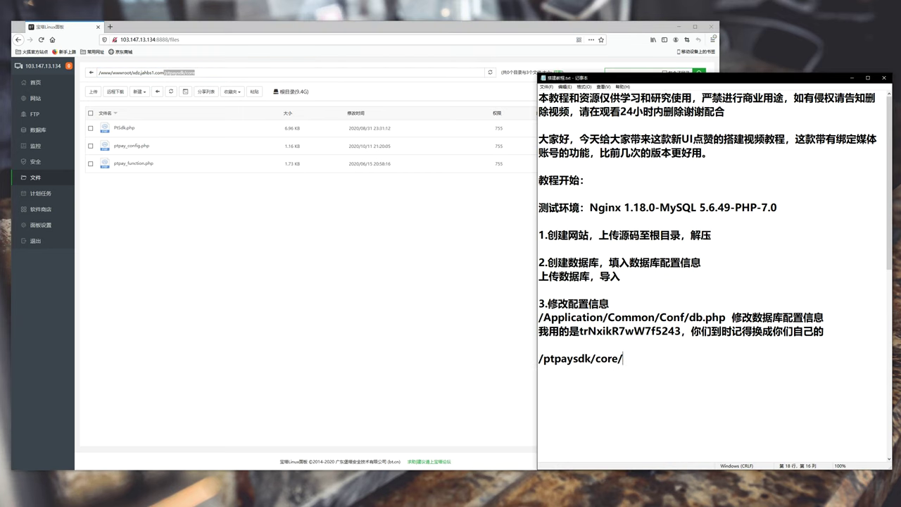
- Add the ptpay_config.php file name and the note '修改支付文件信息' to the setup notes
{"action": "left_click", "coordinate": [188, 146]}
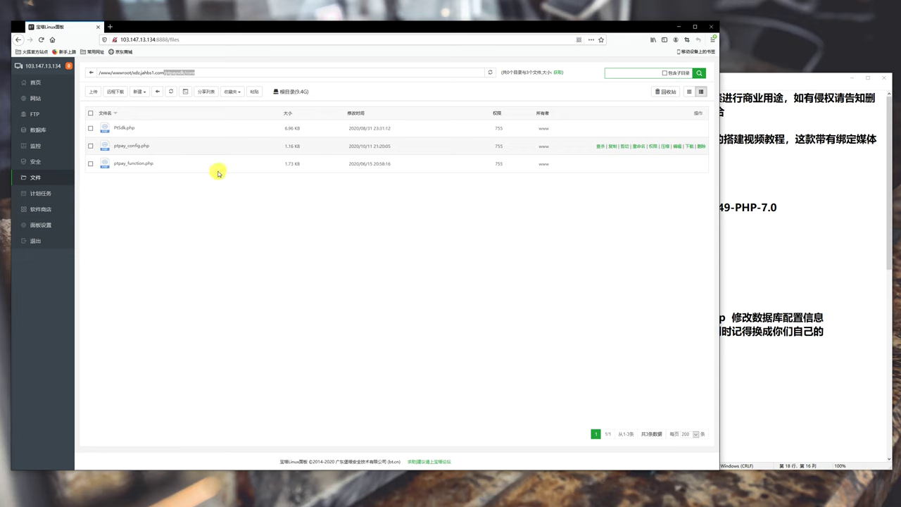
{"action": "right_click", "coordinate": [188, 145]}
{"action": "left_click", "coordinate": [216, 174]}
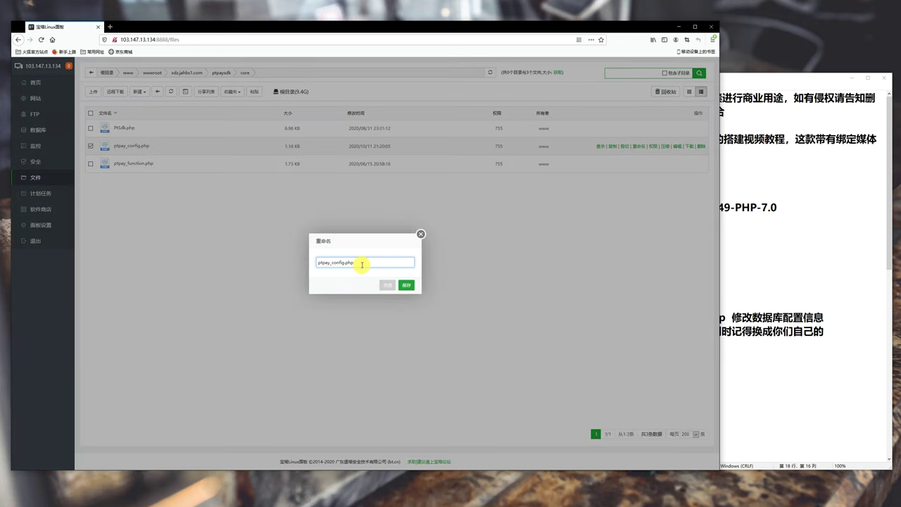
{"action": "left_click", "coordinate": [387, 285]}
{"action": "left_click", "coordinate": [747, 373]}
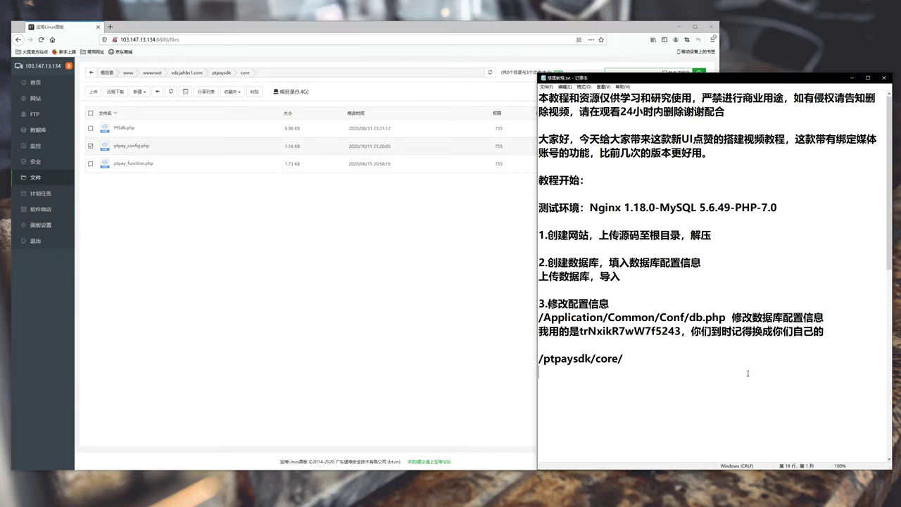
{"action": "type", "text": "ptpay_config.php"}
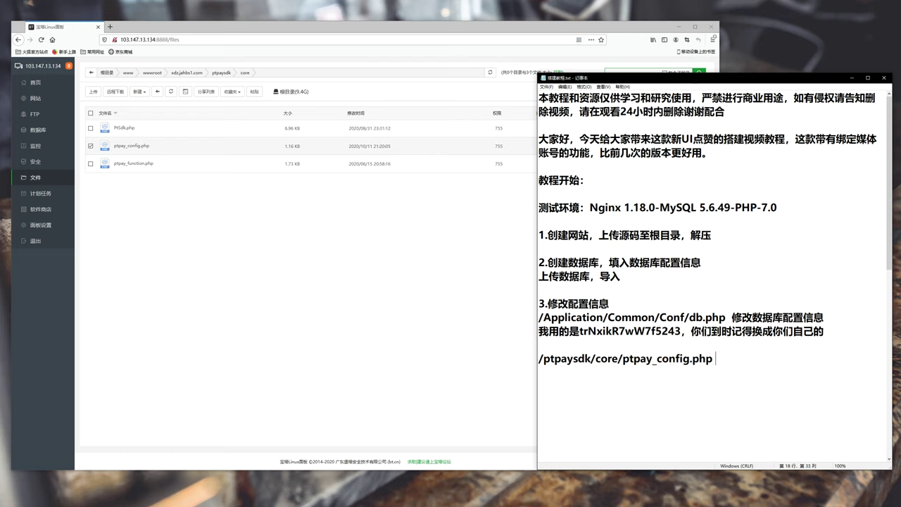
{"action": "type", "text": "修改"}
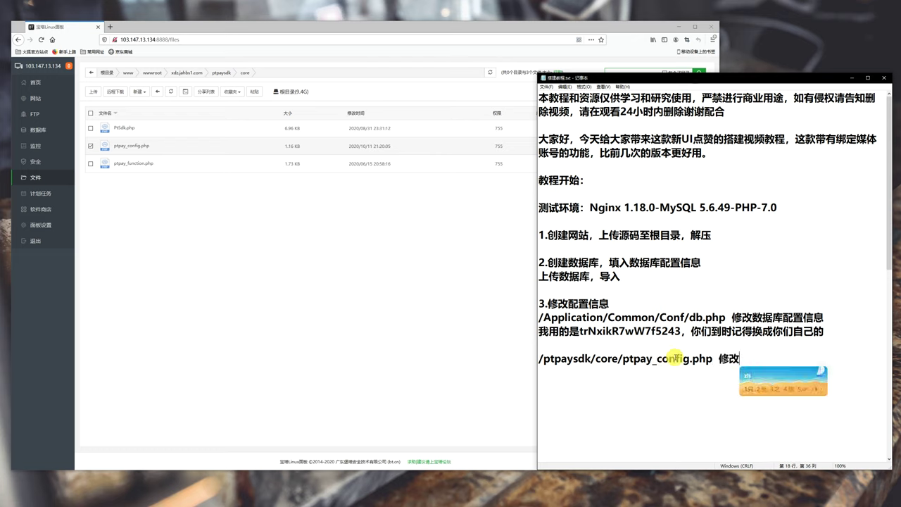
{"action": "type", "text": "支付文件"}
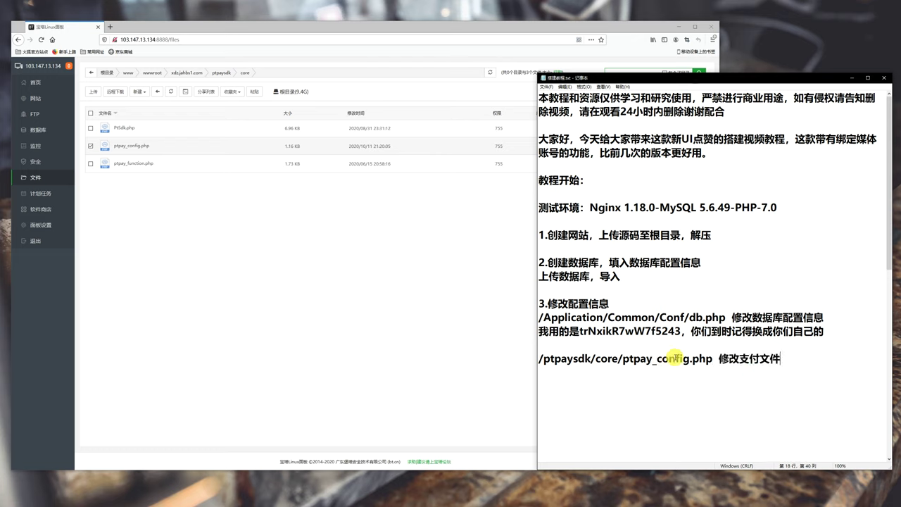
{"action": "type", "text": "信息"}
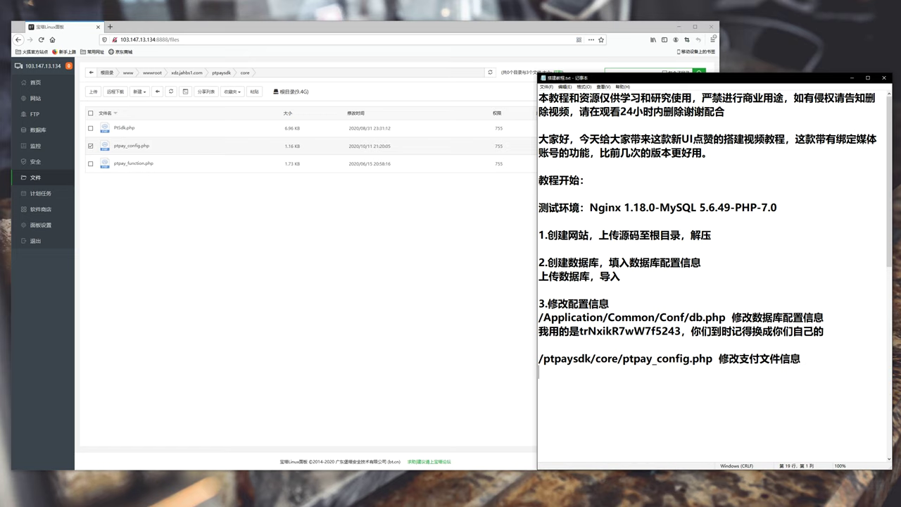
{"action": "left_click", "coordinate": [184, 144]}
{"action": "right_click", "coordinate": [196, 148]}
- Review ptpay_config.php's paykey and payUserID lines, noting '第七行和第9行对应填入你的派特用户ID和秘钥'
{"action": "left_click", "coordinate": [226, 209]}
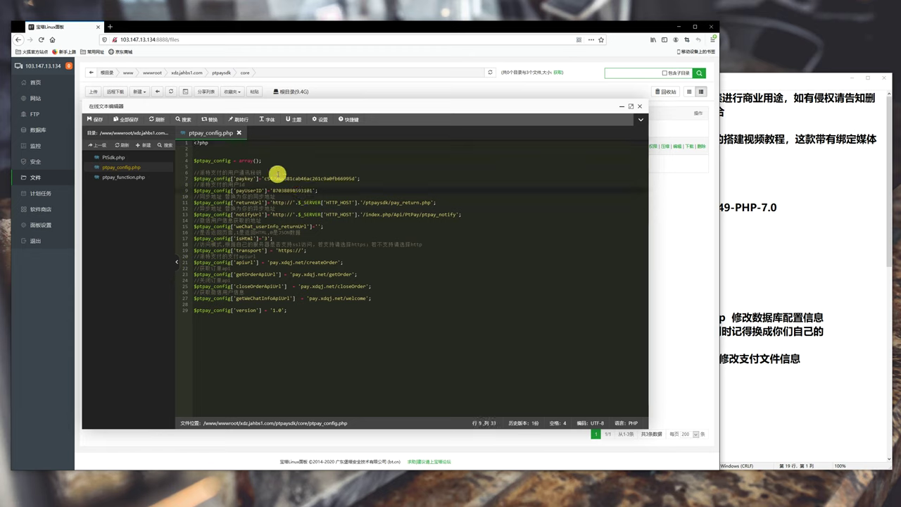
{"action": "left_click", "coordinate": [281, 190]}
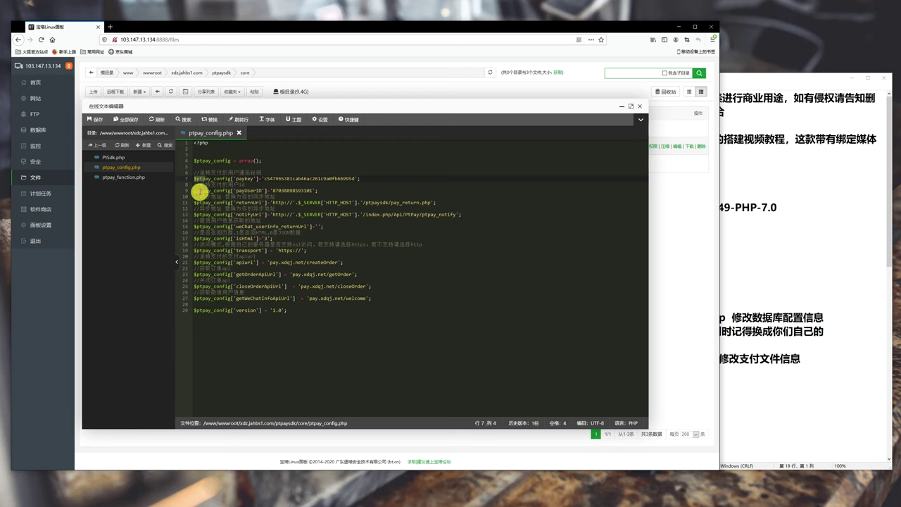
{"action": "left_click", "coordinate": [845, 408]}
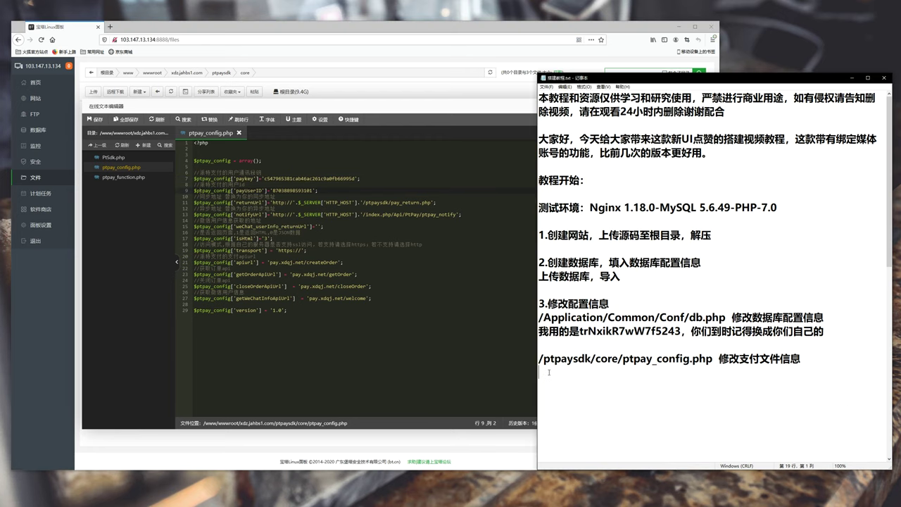
{"action": "type", "text": "第七行和"}
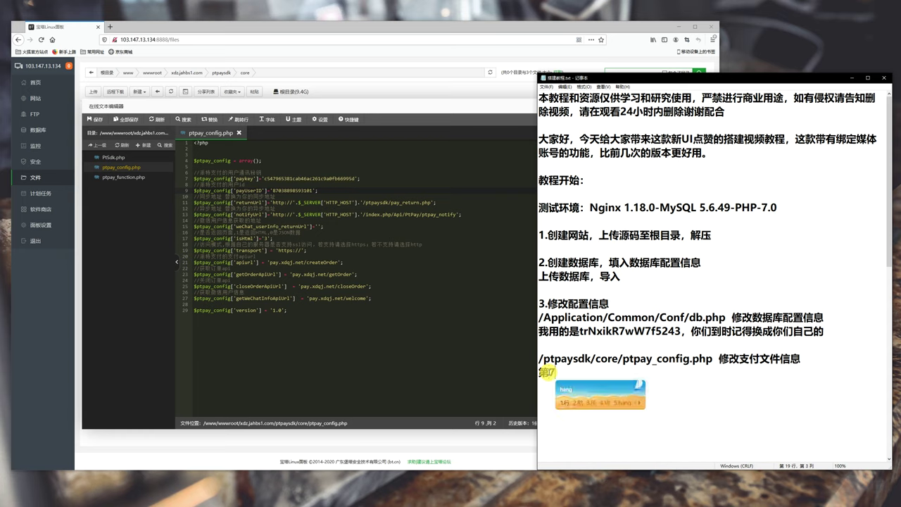
{"action": "type", "text": "第9"}
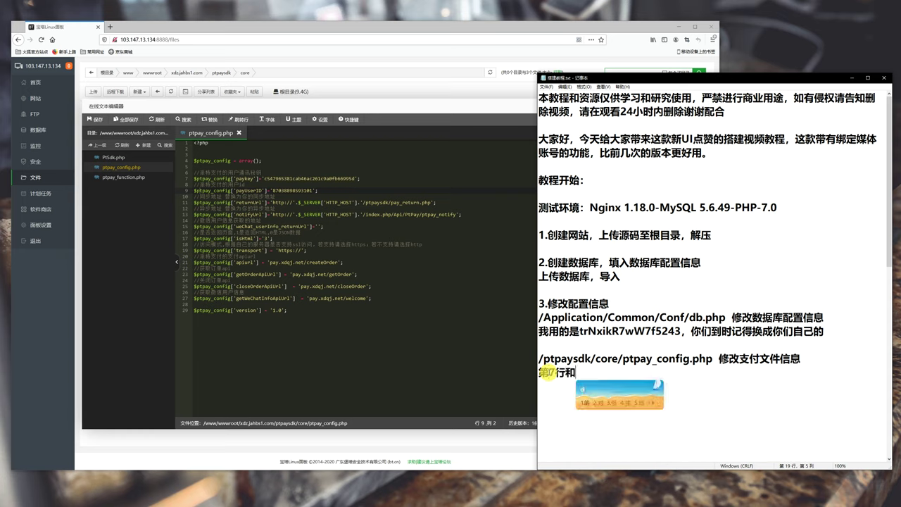
{"action": "type", "text": "行"}
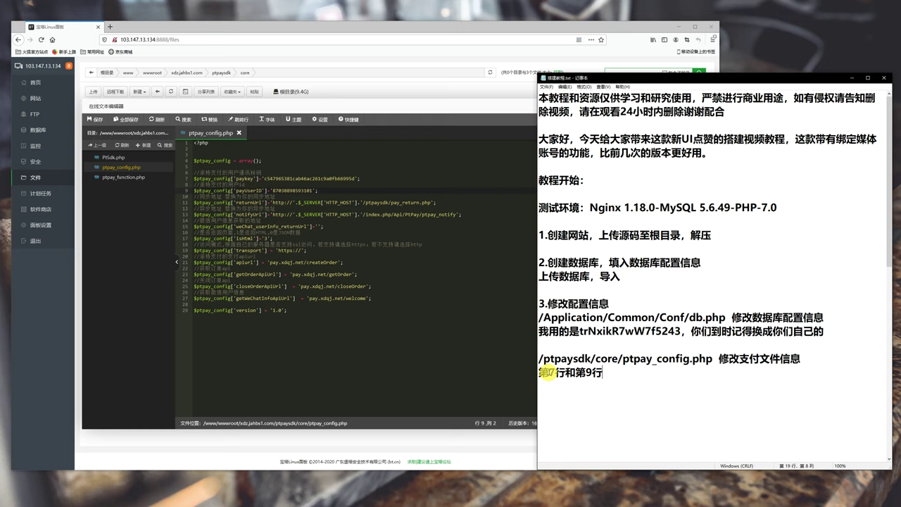
{"action": "type", "text": "对应填入你的派特"}
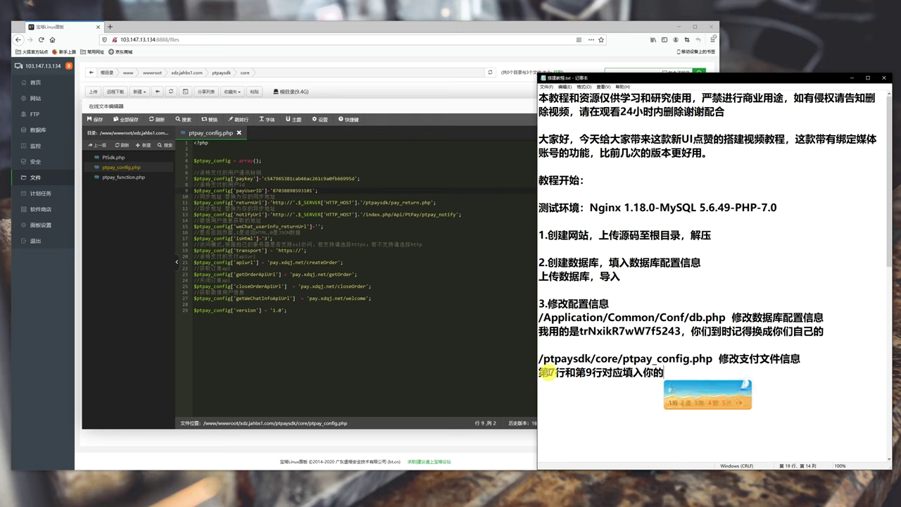
{"action": "type", "text": "用户"}
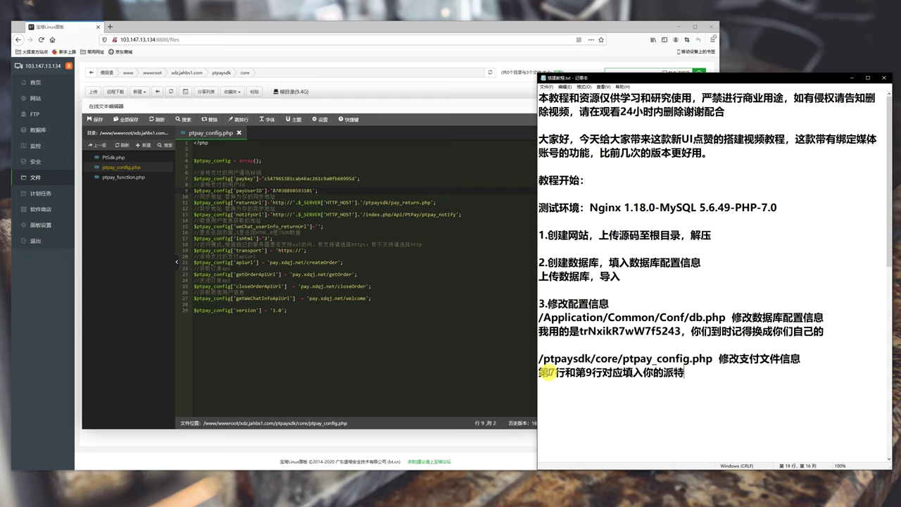
{"action": "type", "text": "ID和秘钥"}
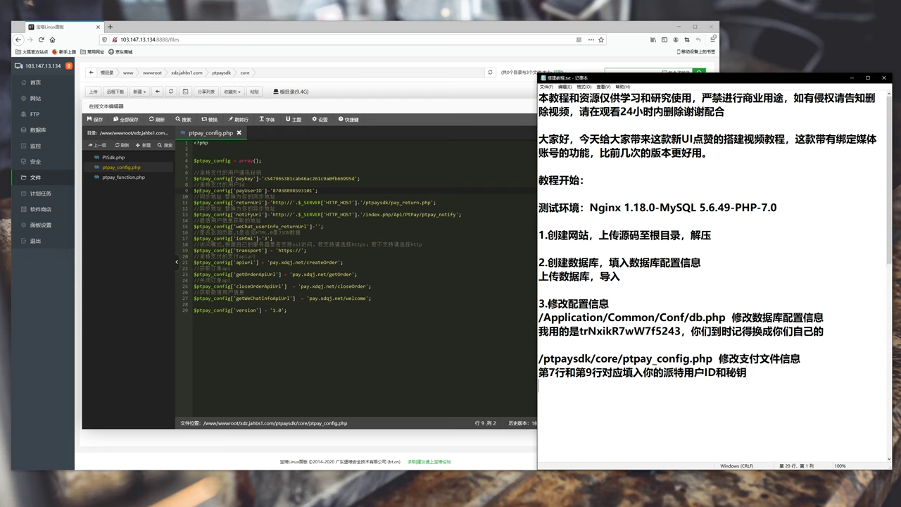
{"action": "left_click", "coordinate": [110, 26]}
{"action": "left_click", "coordinate": [109, 26]}
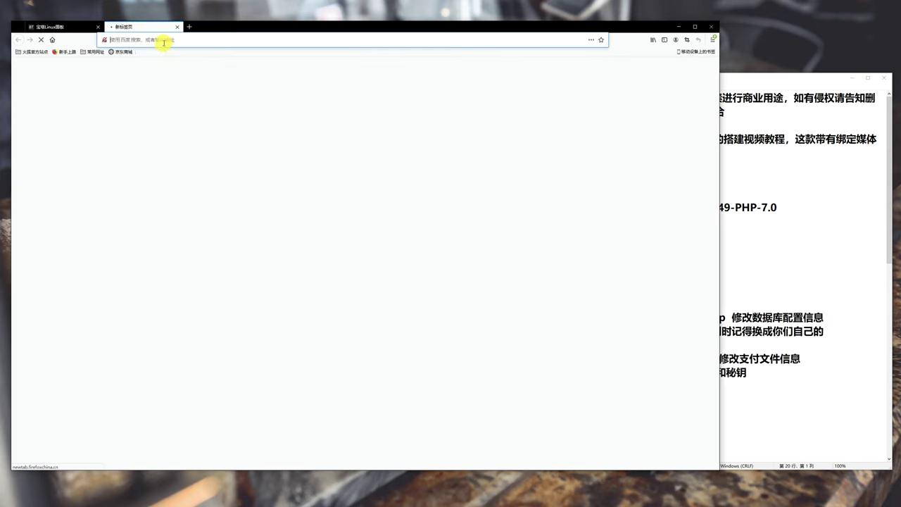
{"action": "type", "text": "www.pe"}
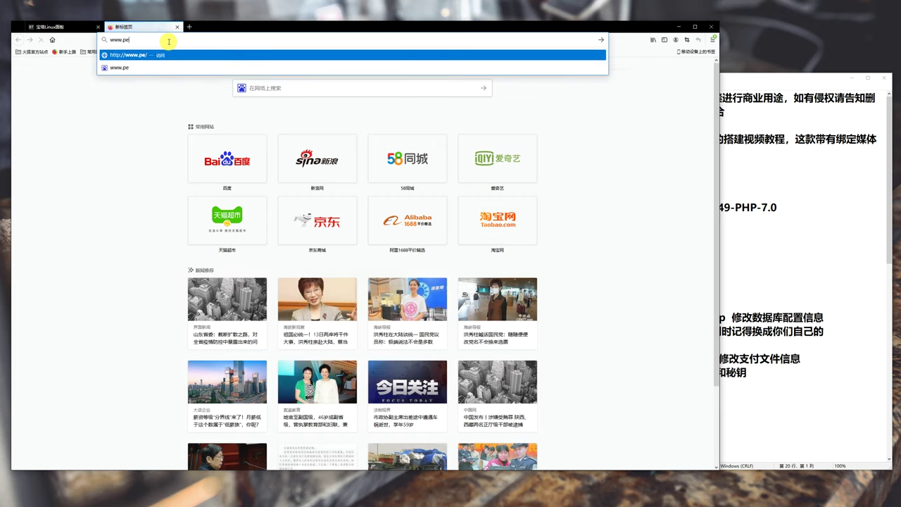
{"action": "type", "text": "t0.cn"}
{"action": "key", "text": "Return"}
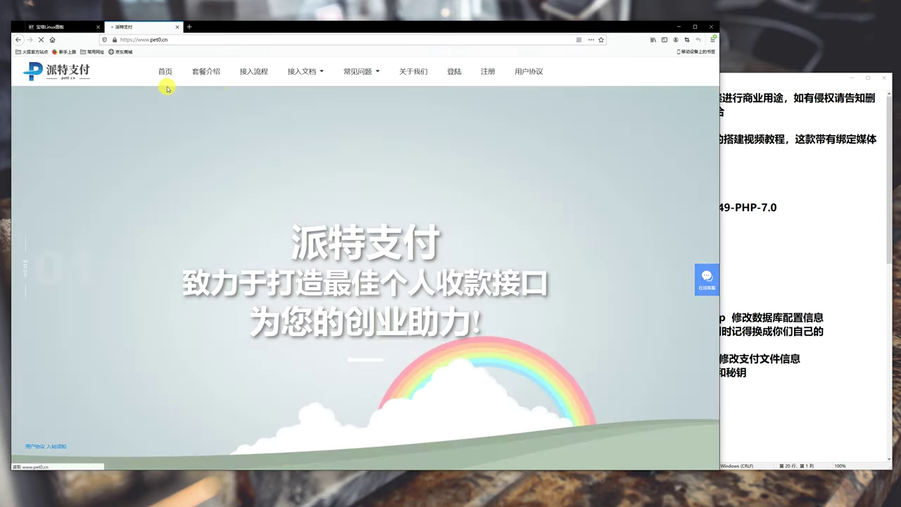
- Log in to Pet Pay using the saved account suggestion and its password
{"action": "left_click", "coordinate": [455, 72]}
{"action": "left_click", "coordinate": [256, 228]}
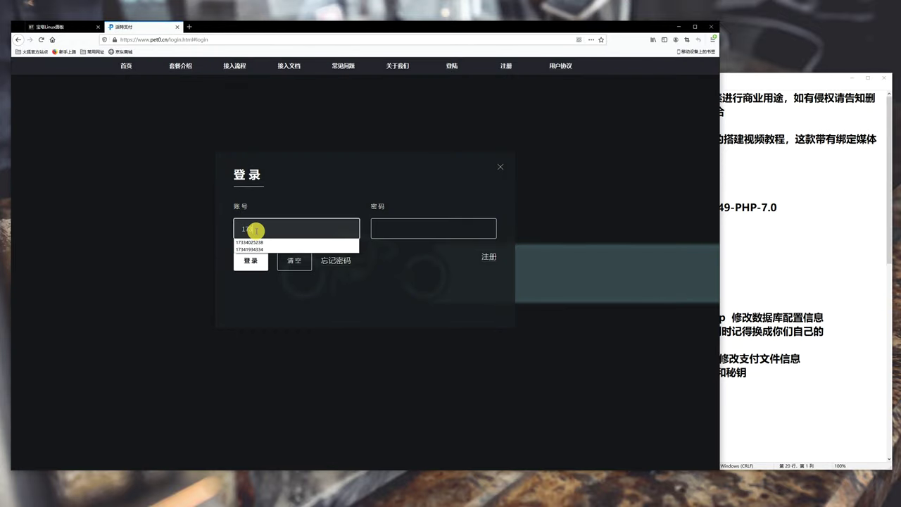
{"action": "left_click", "coordinate": [273, 242]}
{"action": "left_click", "coordinate": [423, 231]}
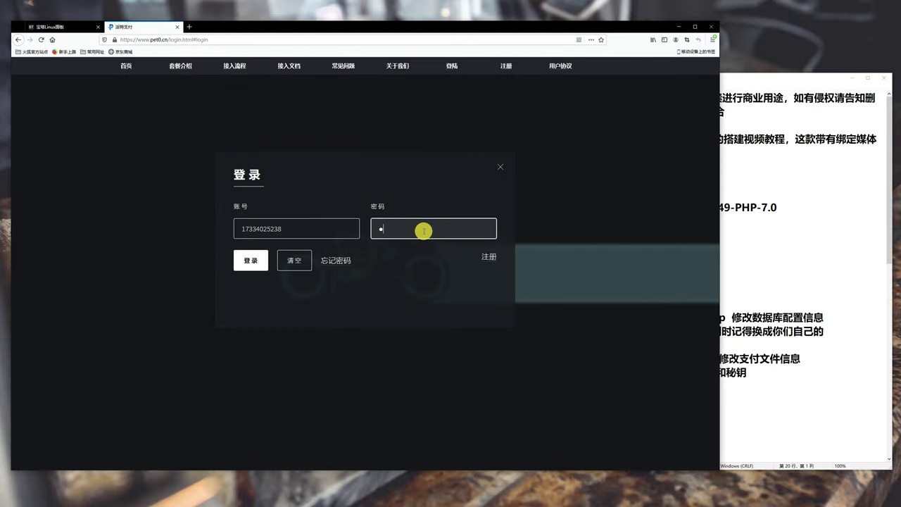
{"action": "key", "text": "Return"}
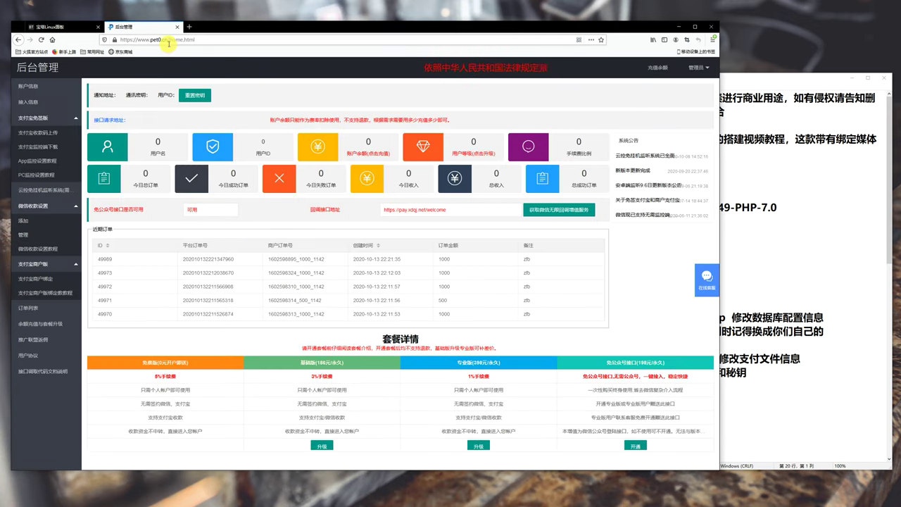
{"action": "left_click_drag", "start_coordinate": [169, 40], "coordinate": [129, 40]}
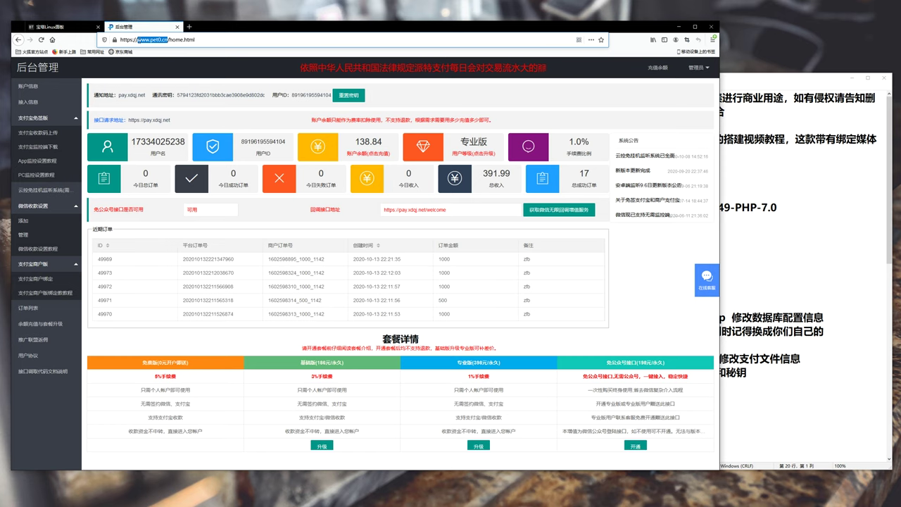
{"action": "left_click", "coordinate": [775, 341]}
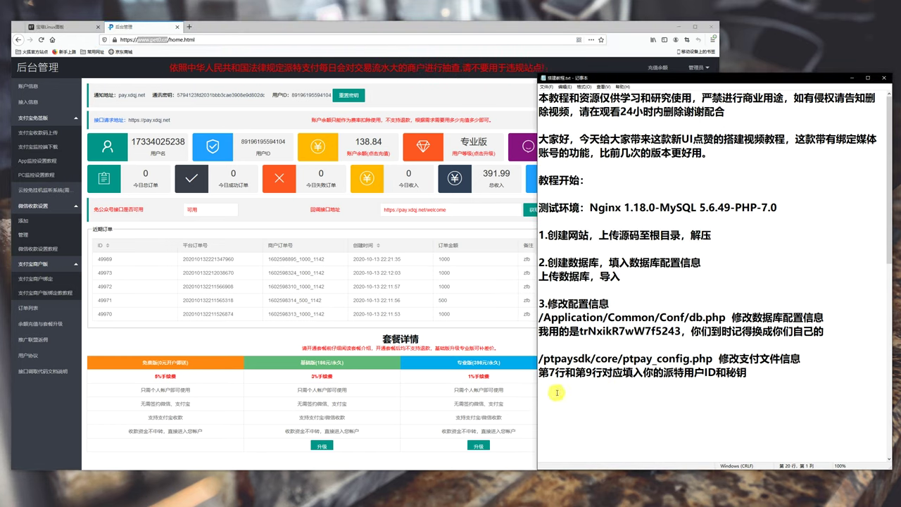
{"action": "type", "text": "支付"}
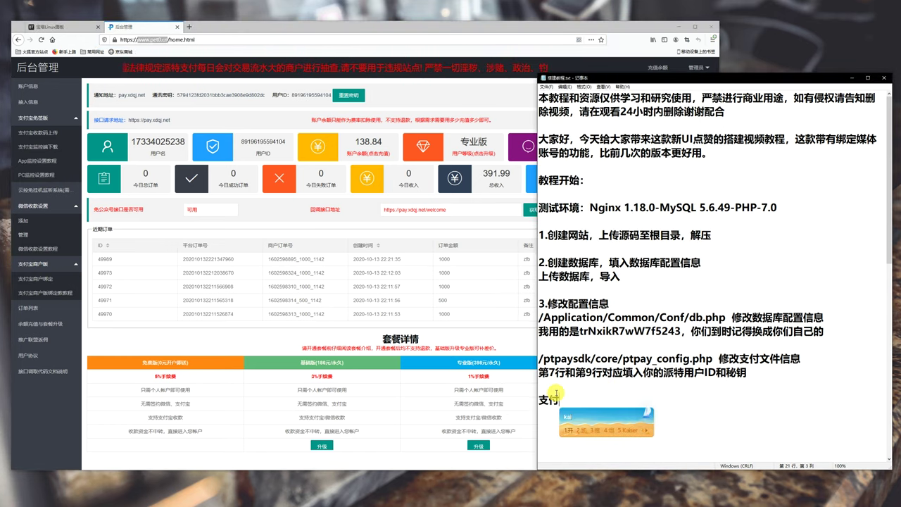
{"action": "type", "text": "开户地址：www.pet0.cn "}
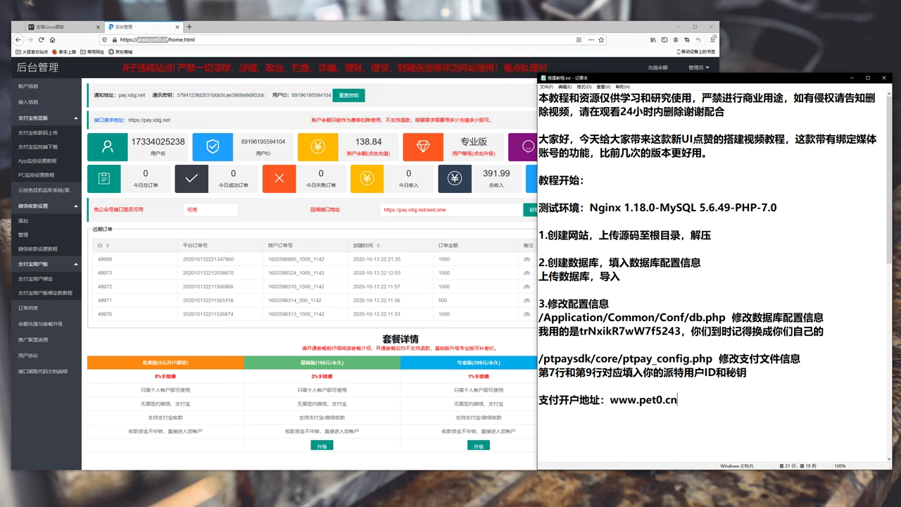
{"action": "type", "text": "我这里"}
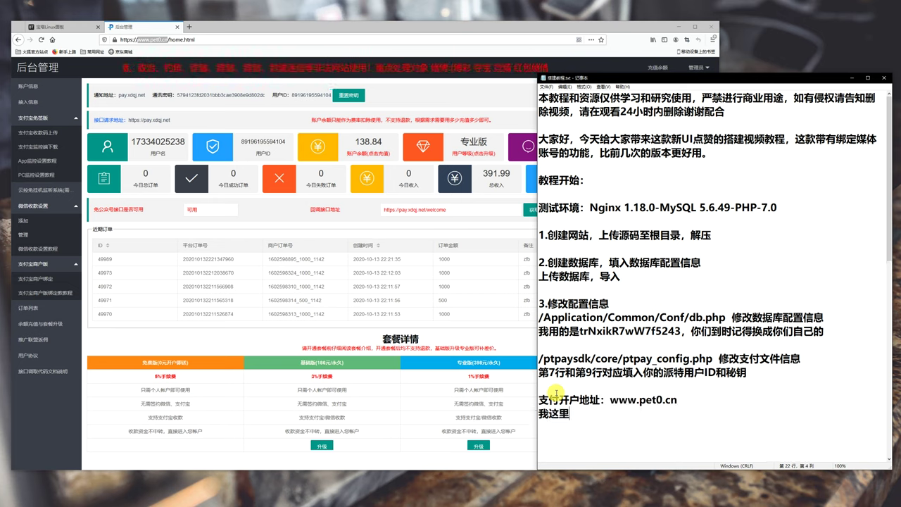
{"action": "type", "text": "用我的"}
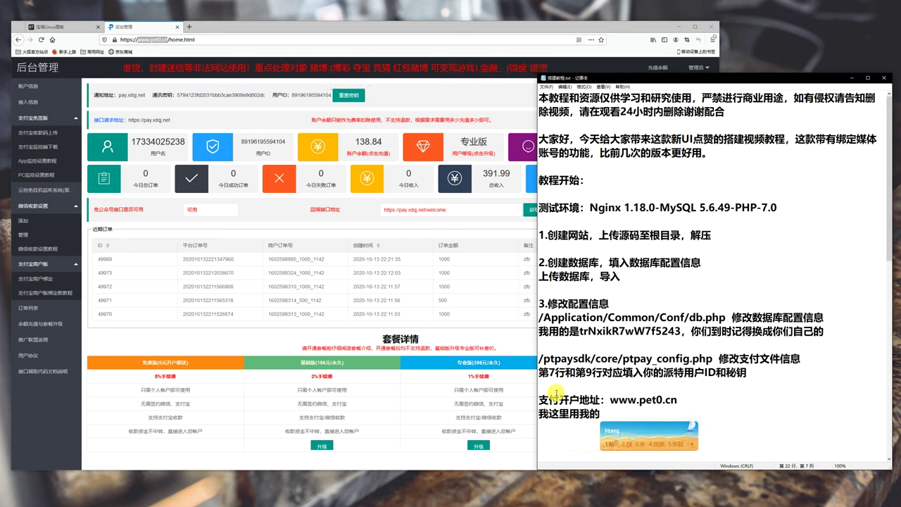
{"action": "type", "text": "账号测试"}
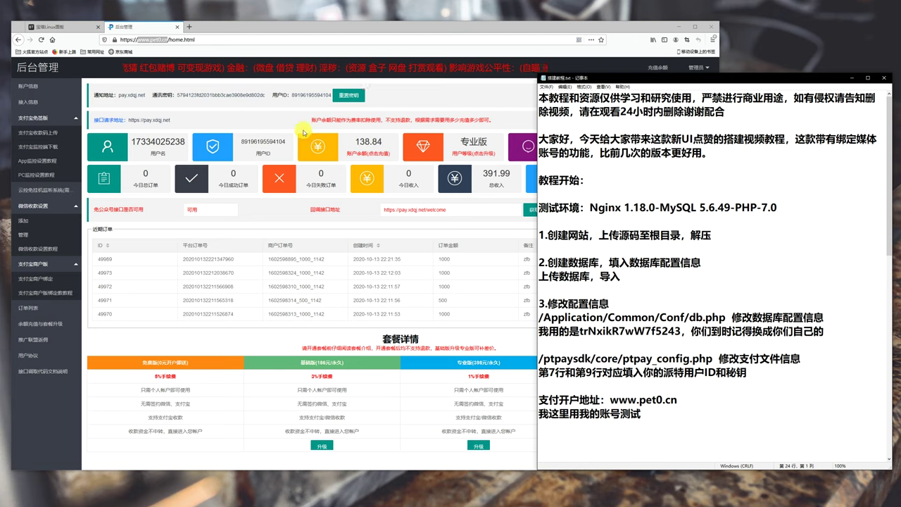
{"action": "left_click_drag", "start_coordinate": [292, 95], "coordinate": [323, 95]}
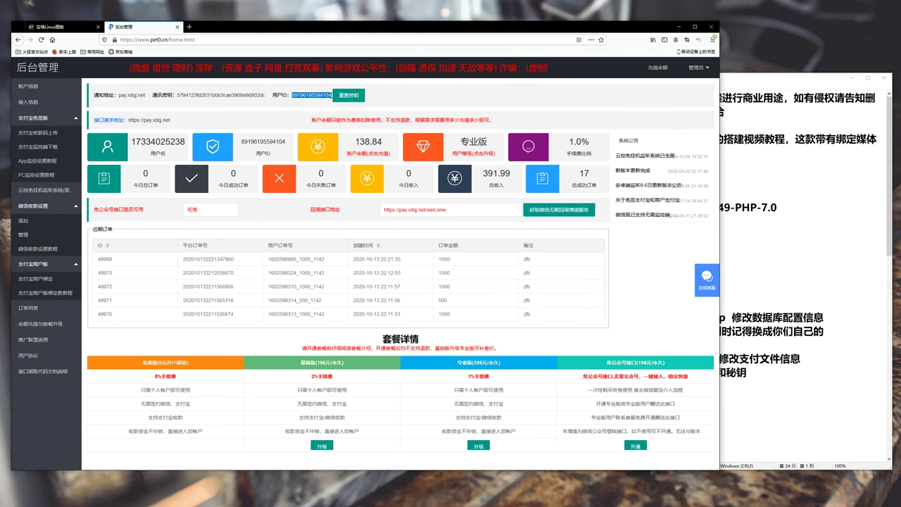
- Replace the payUserID value on line 9 with the Pet Pay user ID
{"action": "left_click", "coordinate": [81, 27]}
{"action": "double_click", "coordinate": [289, 190]}
{"action": "key", "text": "ctrl+v"}
- Copy the communication key from the dashboard and select the old paykey value on line 7
{"action": "left_click", "coordinate": [127, 27]}
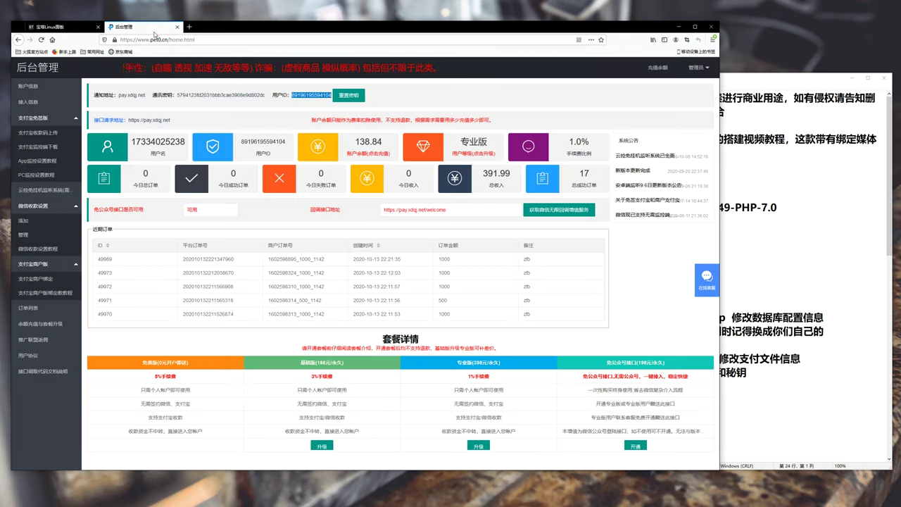
{"action": "left_click_drag", "start_coordinate": [178, 95], "coordinate": [184, 97]}
{"action": "left_click_drag", "start_coordinate": [250, 95], "coordinate": [265, 96]}
{"action": "key", "text": "ctrl+c"}
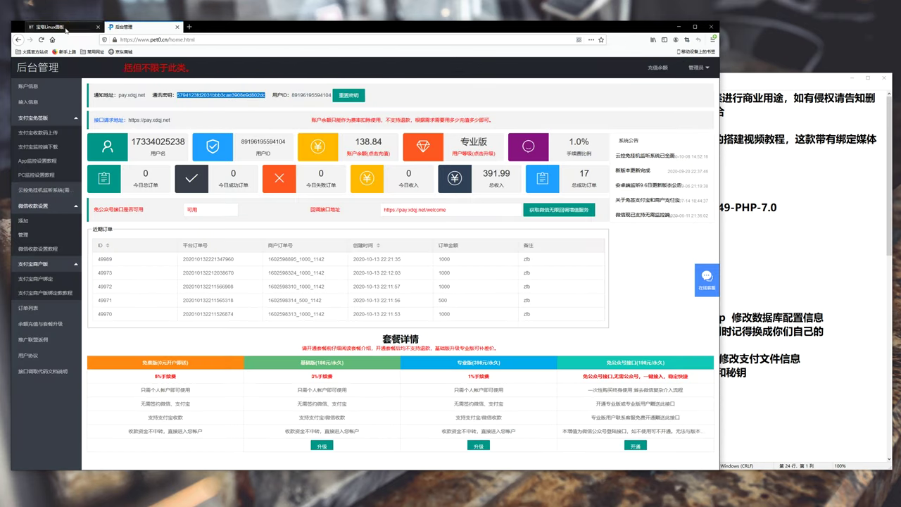
{"action": "left_click", "coordinate": [66, 28]}
{"action": "double_click", "coordinate": [292, 178]}
- Paste the communication key as paykey, save ptpay_config.php and close the editor
{"action": "key", "text": "ctrl+v"}
{"action": "key", "text": "ctrl+s"}
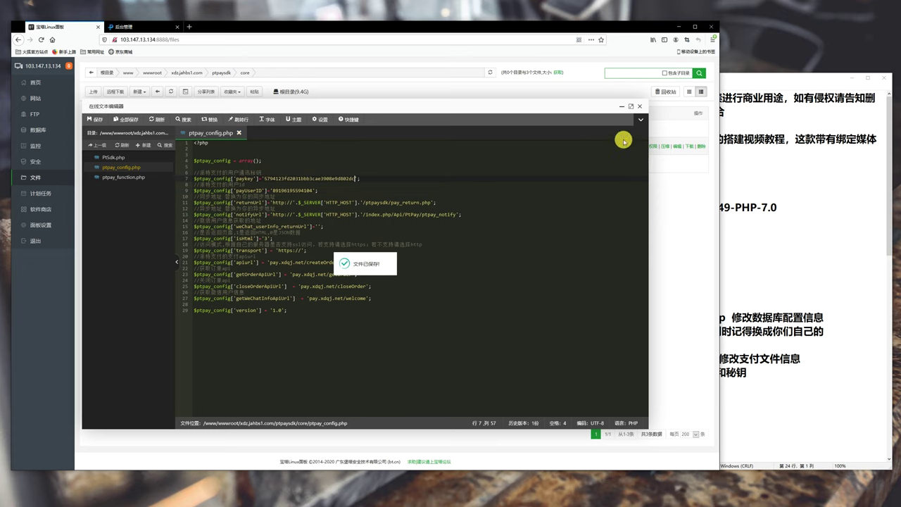
{"action": "left_click", "coordinate": [640, 105]}
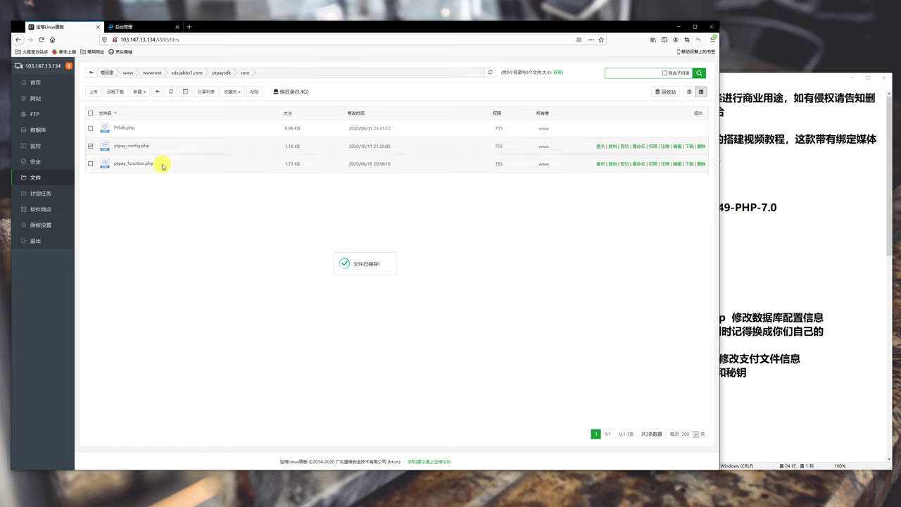
- Open the xdz.jahbs1.com site settings and note '现在打开网站看一下'
{"action": "left_click", "coordinate": [50, 99]}
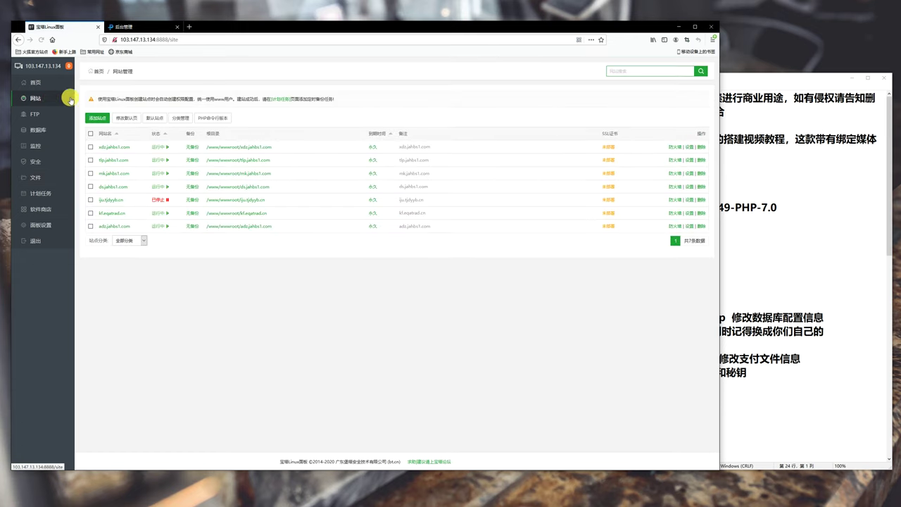
{"action": "left_click", "coordinate": [110, 148]}
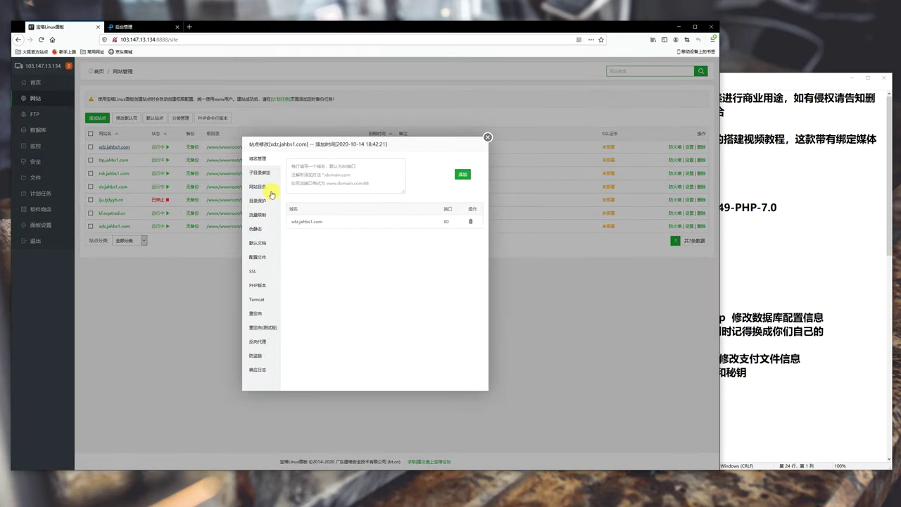
{"action": "left_click", "coordinate": [720, 437]}
{"action": "left_click", "coordinate": [649, 423]}
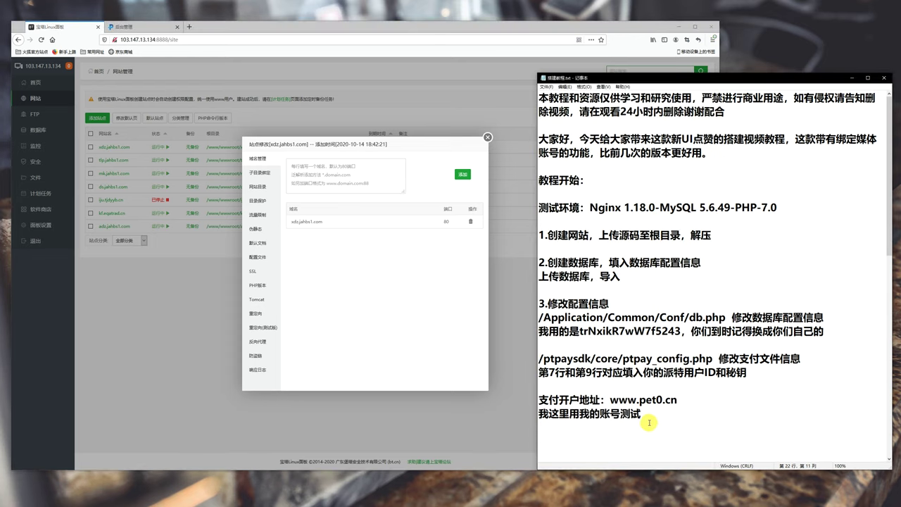
{"action": "type", "text": "现在"}
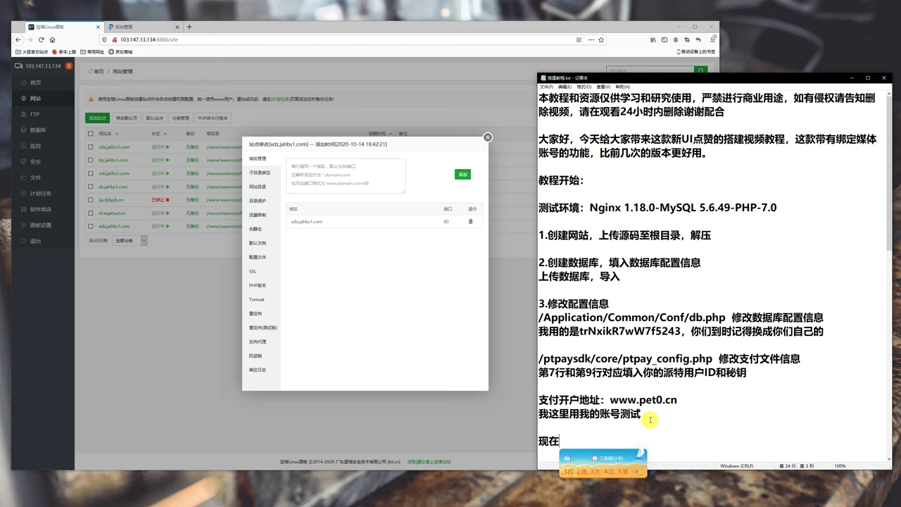
{"action": "type", "text": "打开网站"}
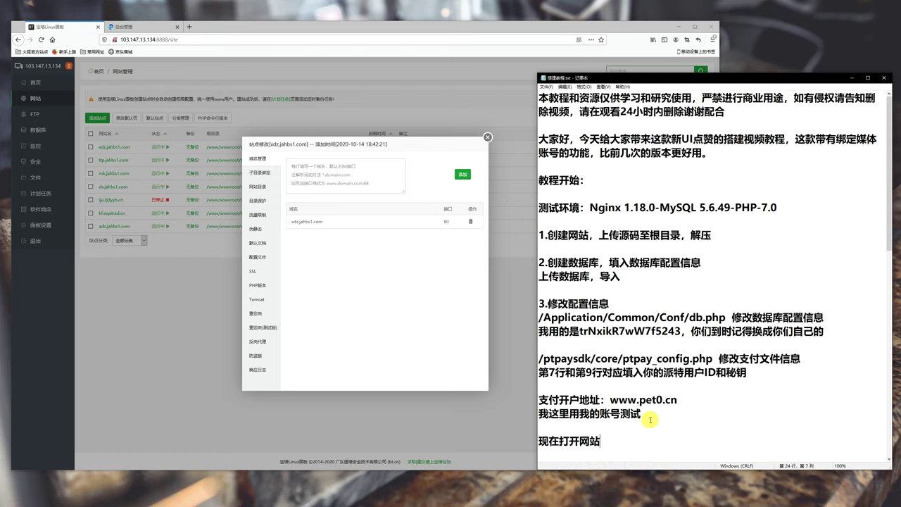
{"action": "type", "text": "看一下，"}
- Open xdz.jahbs1.com and preview its login page in developer tools' phone-size responsive mode
{"action": "left_click", "coordinate": [307, 221]}
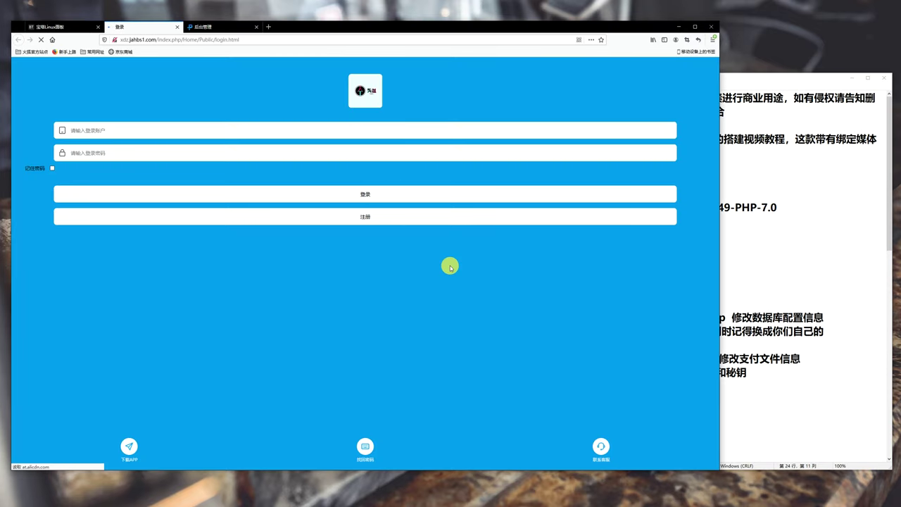
{"action": "key", "text": "F12"}
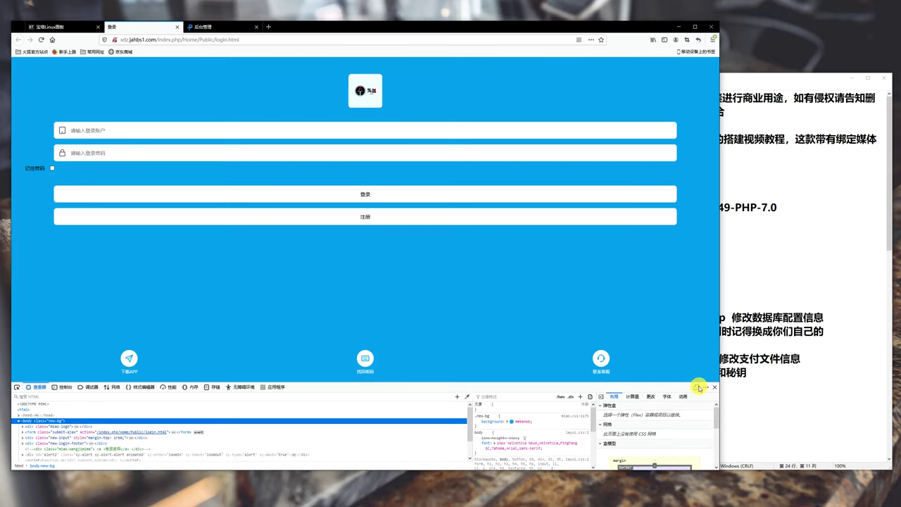
{"action": "left_click", "coordinate": [696, 387]}
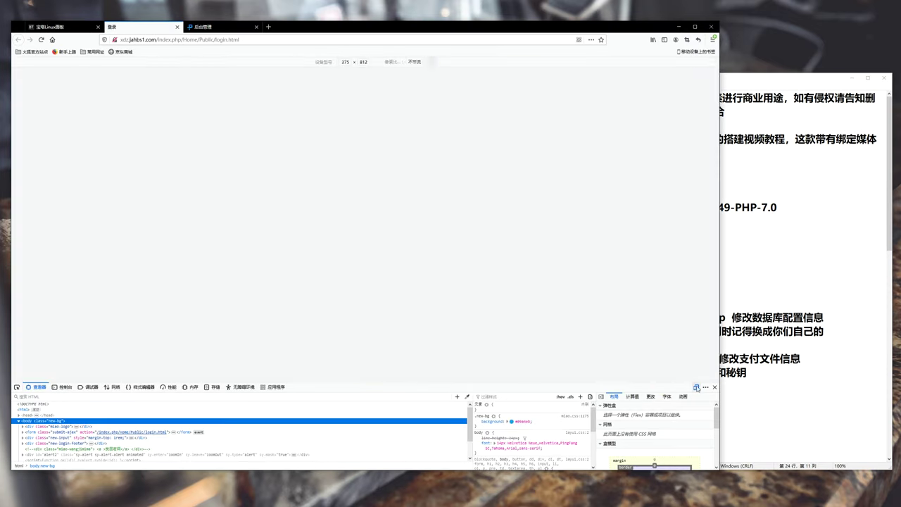
- Continue the note with '，后台找个账号，'
{"action": "left_click", "coordinate": [743, 430]}
{"action": "left_click", "coordinate": [673, 443]}
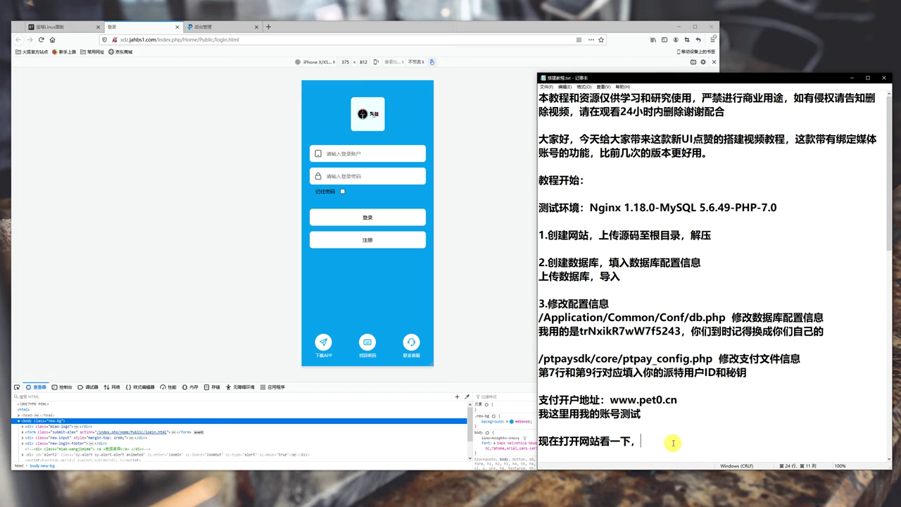
{"action": "type", "text": "ht hzna"}
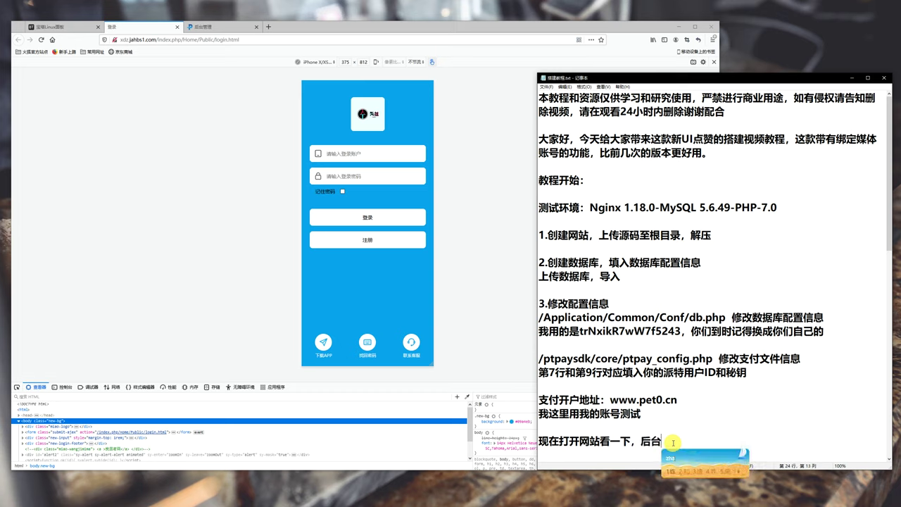
{"action": "key", "text": "space"}
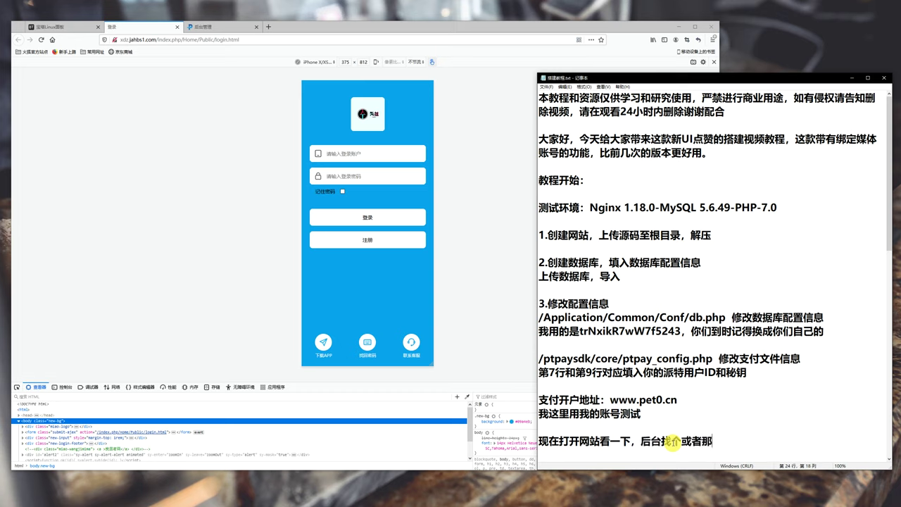
{"action": "type", "text": "zhanghao"}
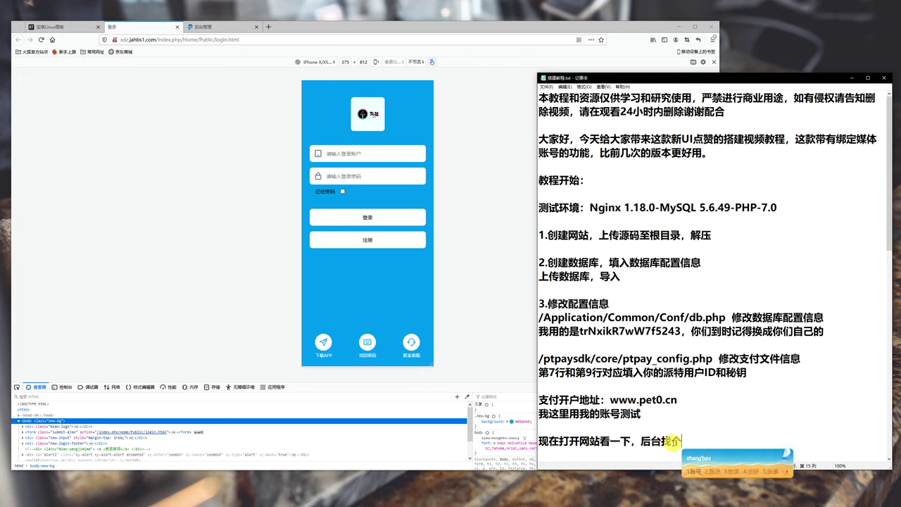
{"action": "key", "text": "space"}
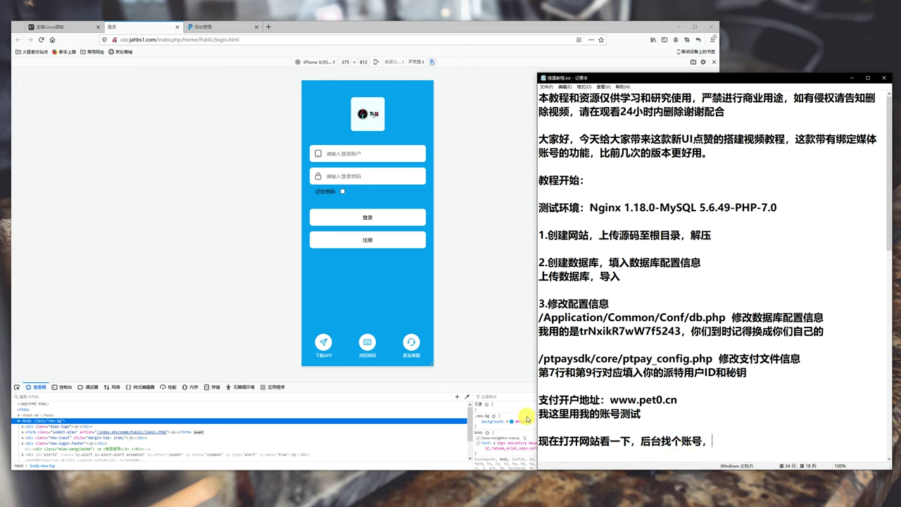
{"action": "scroll", "coordinate": [669, 380], "scroll_direction": "down", "scroll_amount": 10}
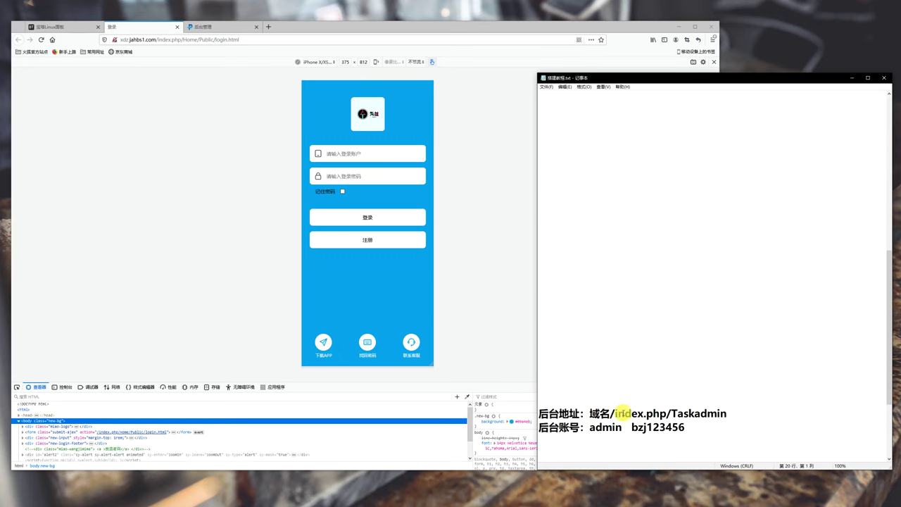
- Select the admin path /index.php/Taskadmin in the notes and open a new browser tab
{"action": "left_click_drag", "start_coordinate": [610, 413], "coordinate": [727, 413]}
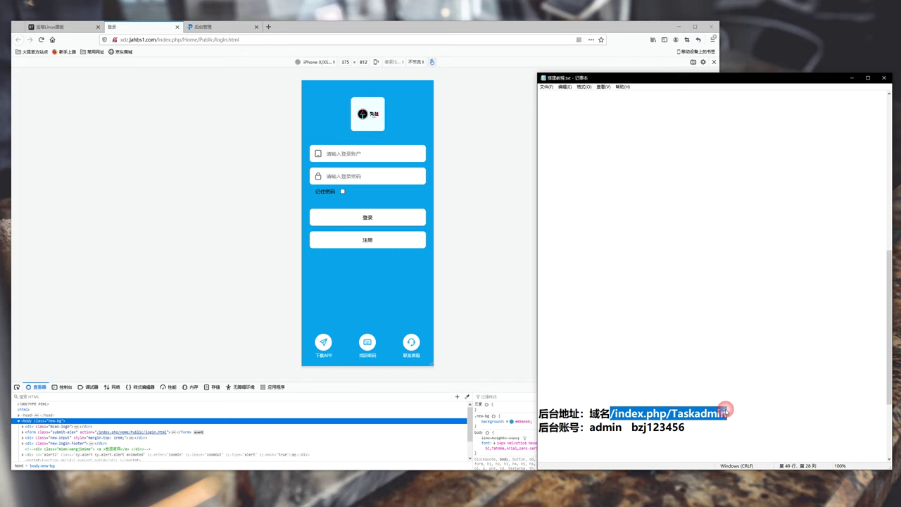
{"action": "left_click", "coordinate": [269, 27]}
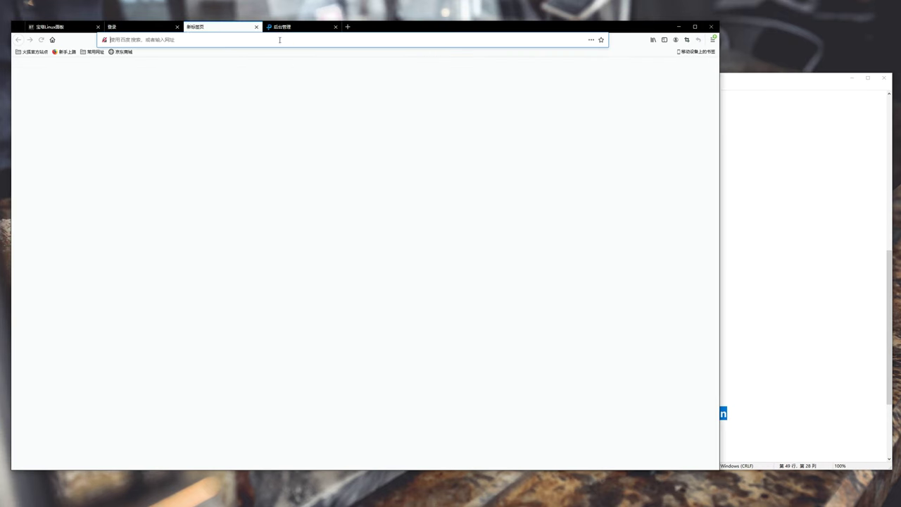
{"action": "left_click", "coordinate": [155, 27]}
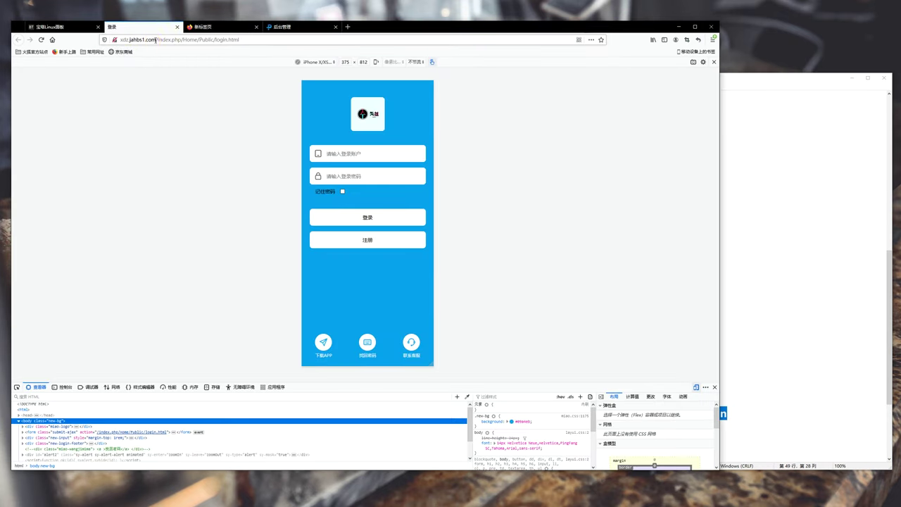
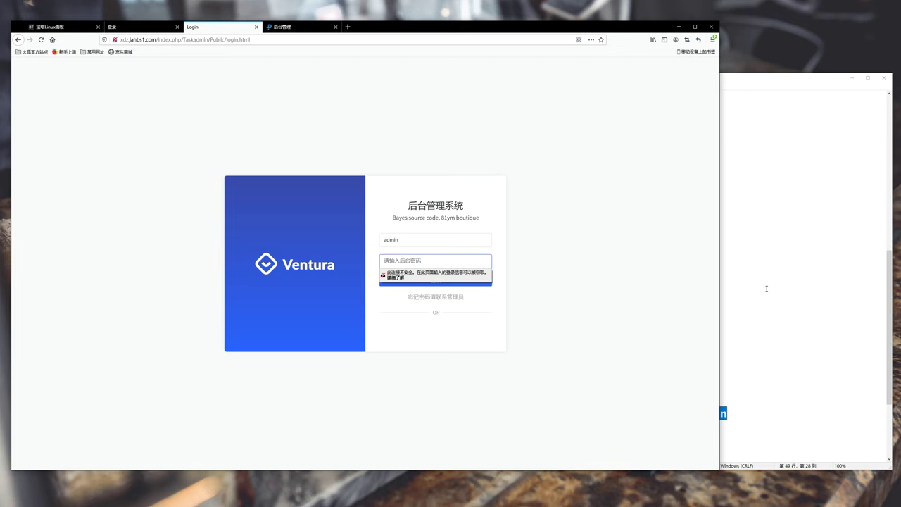
- Select the saved admin password in the Notepad credentials notes
{"action": "left_click", "coordinate": [765, 287]}
{"action": "left_click_drag", "start_coordinate": [632, 426], "coordinate": [684, 426]}
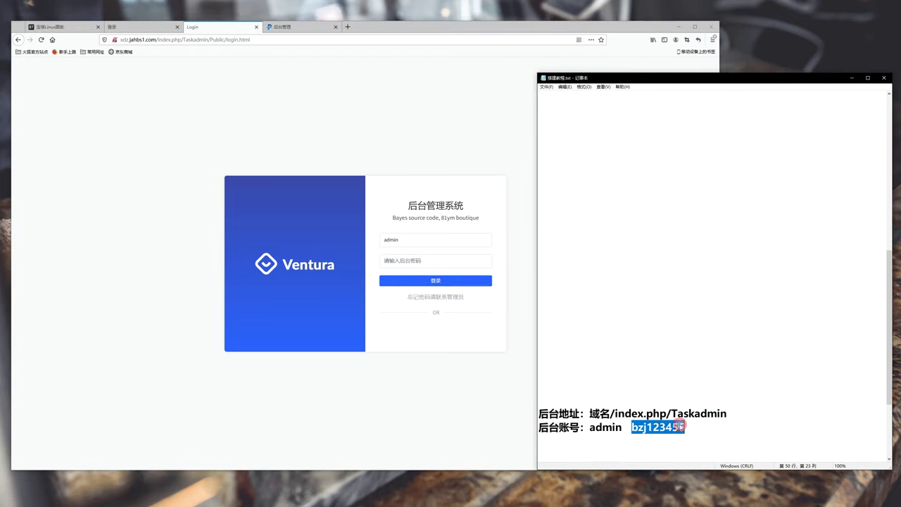
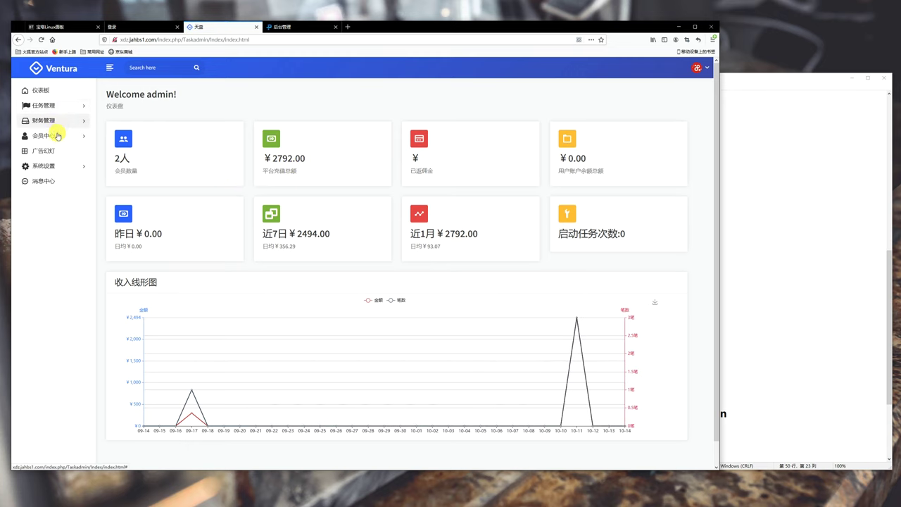
- Open the first member's 详细信息 record in 会员管理 and submit it unchanged
{"action": "left_click", "coordinate": [49, 135]}
{"action": "left_click", "coordinate": [52, 151]}
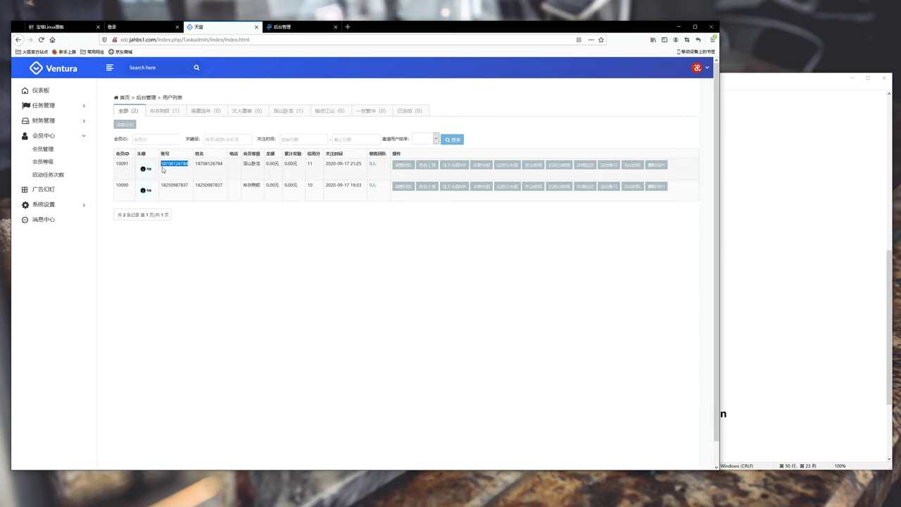
{"action": "left_click", "coordinate": [583, 167]}
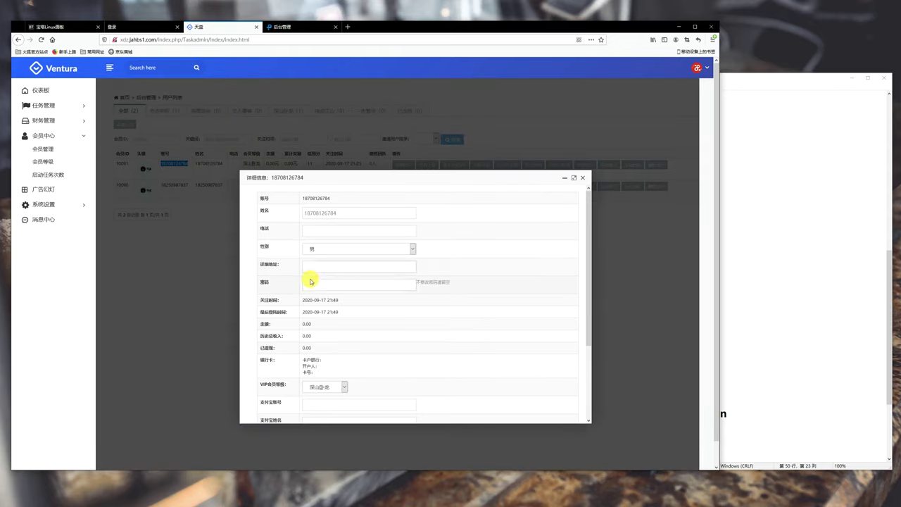
{"action": "scroll", "coordinate": [336, 297], "scroll_direction": "down", "scroll_amount": 5}
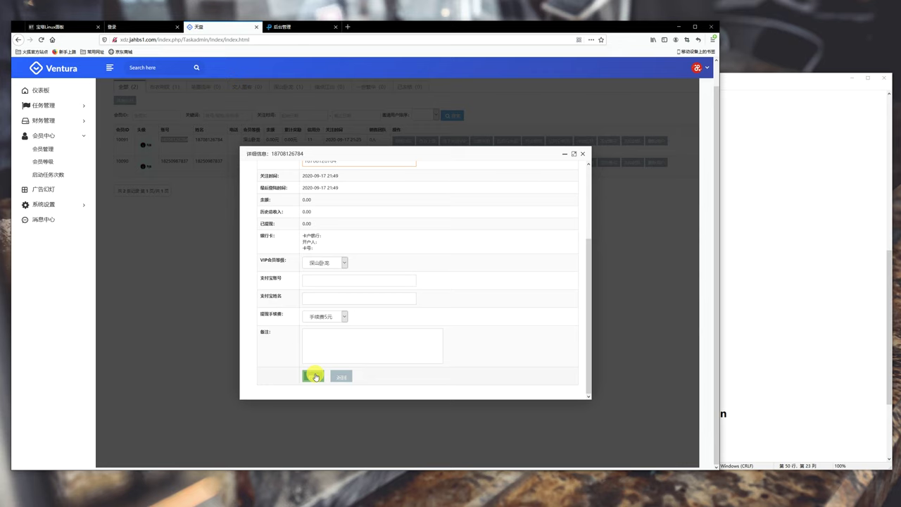
{"action": "left_click", "coordinate": [313, 376]}
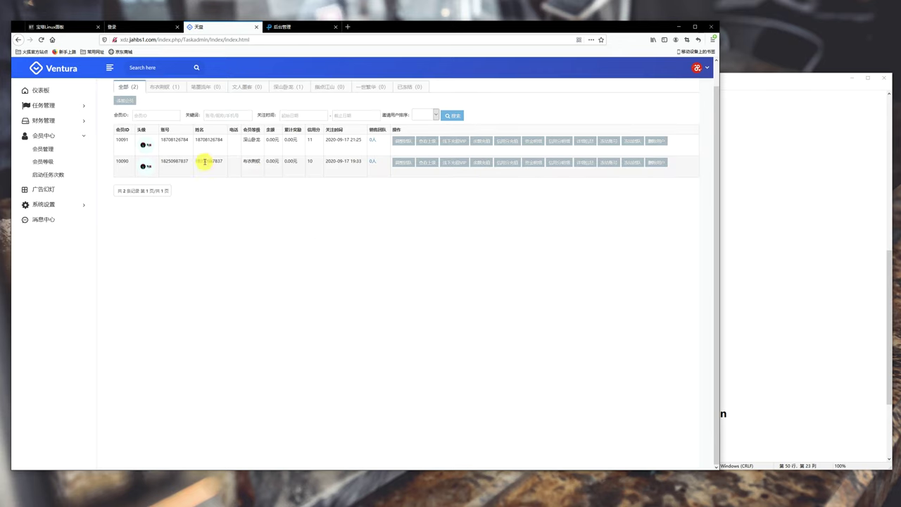
- Log in to the mobile task site with the saved test member account and its password
{"action": "left_click", "coordinate": [140, 26]}
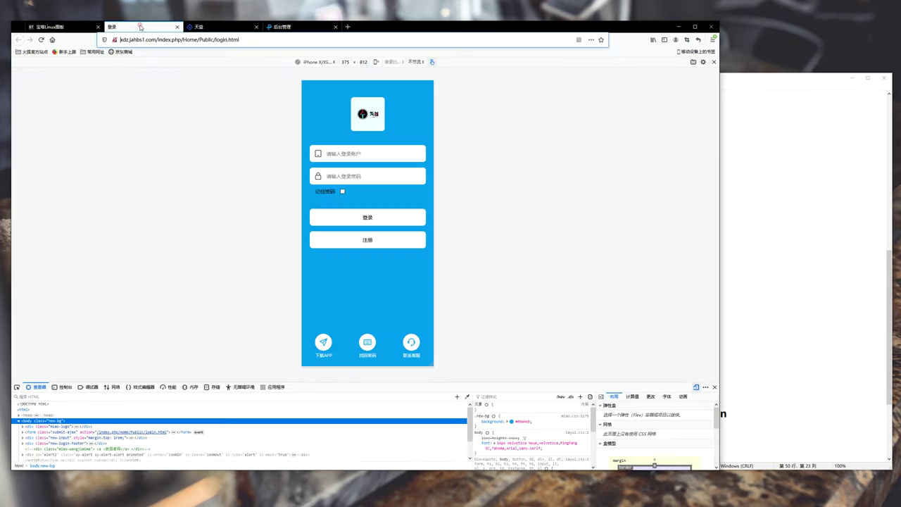
{"action": "left_click", "coordinate": [338, 153]}
{"action": "left_click", "coordinate": [349, 166]}
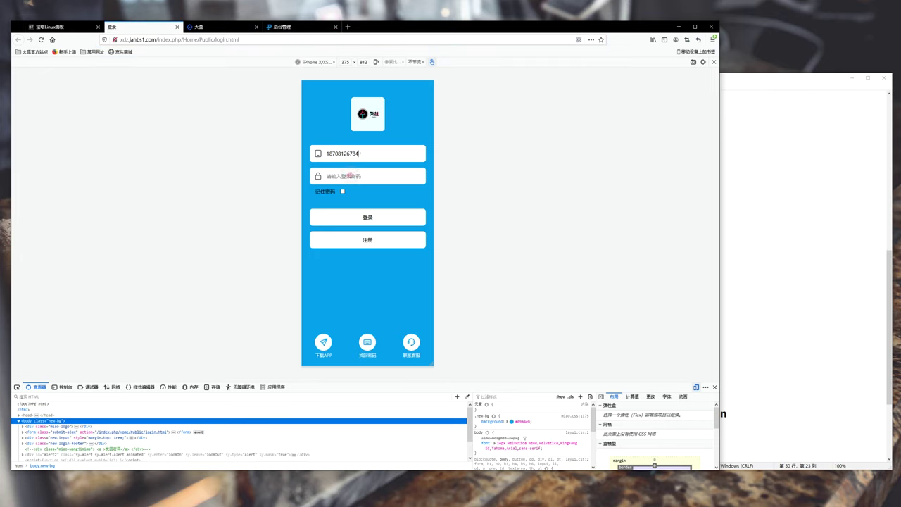
{"action": "left_click", "coordinate": [350, 176]}
{"action": "key", "text": "ctrl+v"}
{"action": "left_click", "coordinate": [390, 217]}
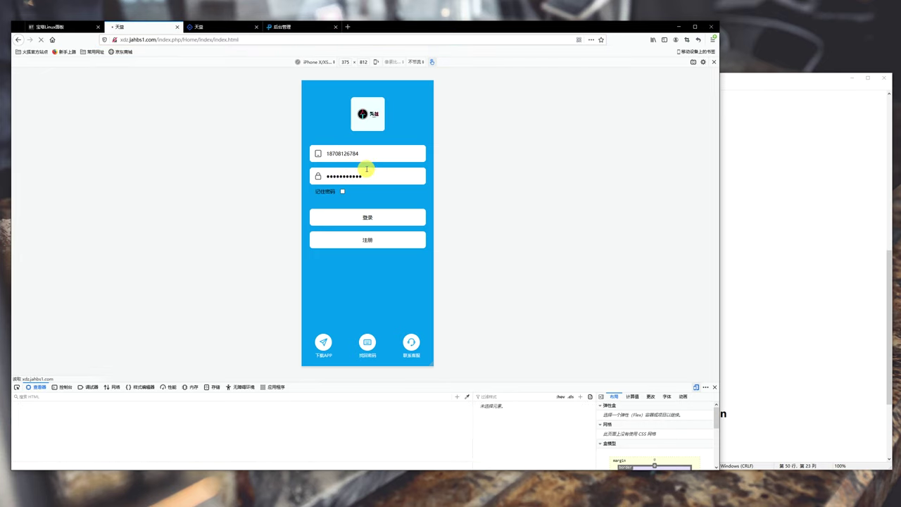
- Dismiss the notice, try claiming the first Douyin like task, and acknowledge the binding prompt
{"action": "left_click", "coordinate": [378, 235]}
{"action": "scroll", "coordinate": [395, 219], "scroll_direction": "down", "scroll_amount": 3}
{"action": "scroll", "coordinate": [396, 228], "scroll_direction": "up", "scroll_amount": 3}
{"action": "left_click", "coordinate": [405, 258]}
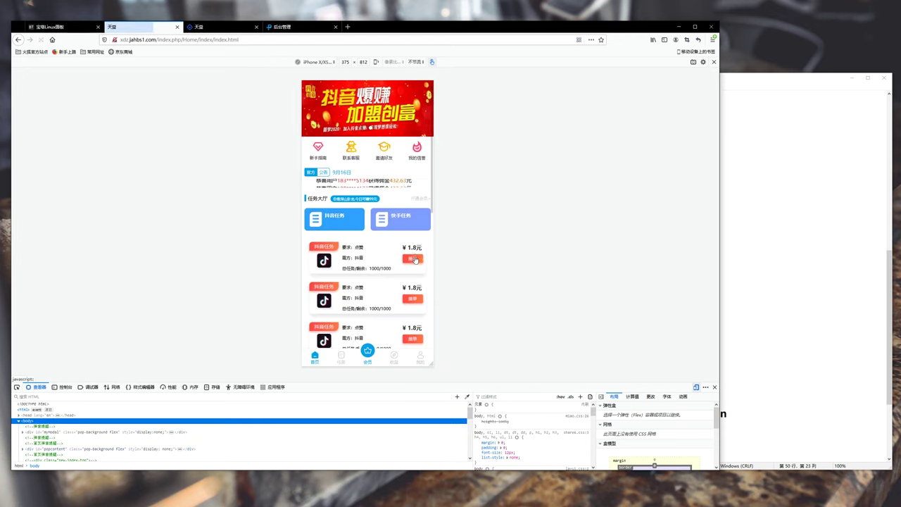
{"action": "left_click", "coordinate": [367, 245]}
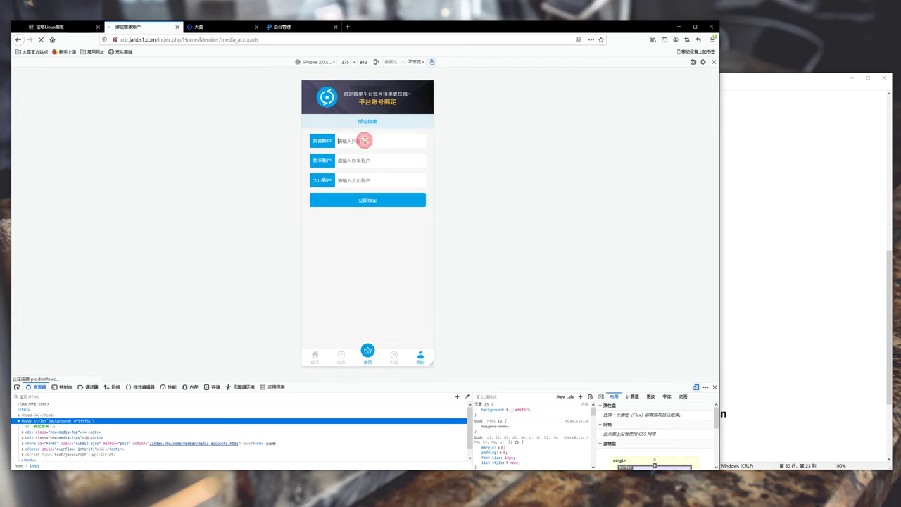
- Bind 抖音, 快手 and 火山 accounts as test001, then return to 首页 and close the announcement
{"action": "left_click", "coordinate": [366, 141]}
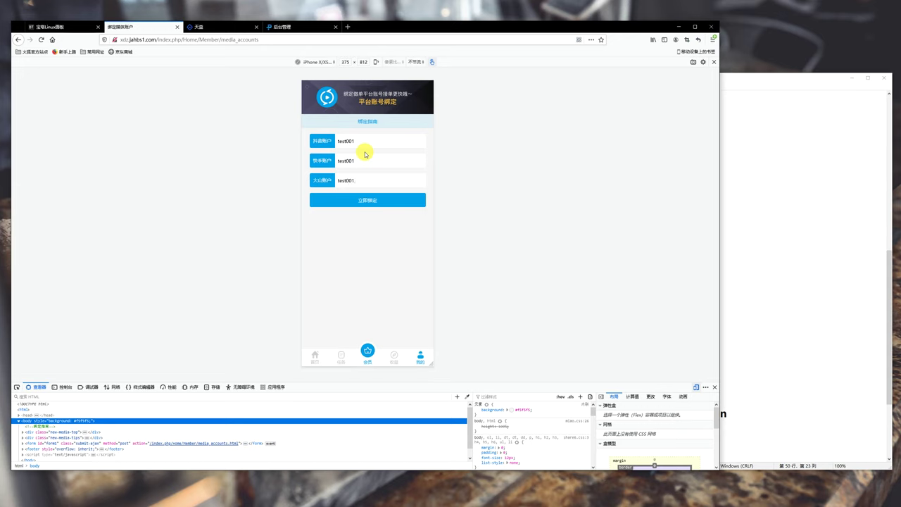
{"action": "left_click", "coordinate": [362, 203]}
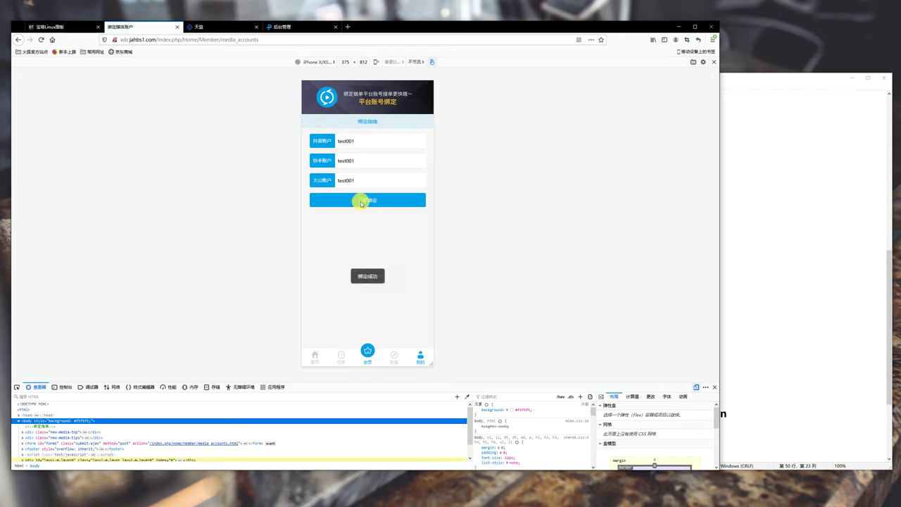
{"action": "left_click", "coordinate": [316, 357]}
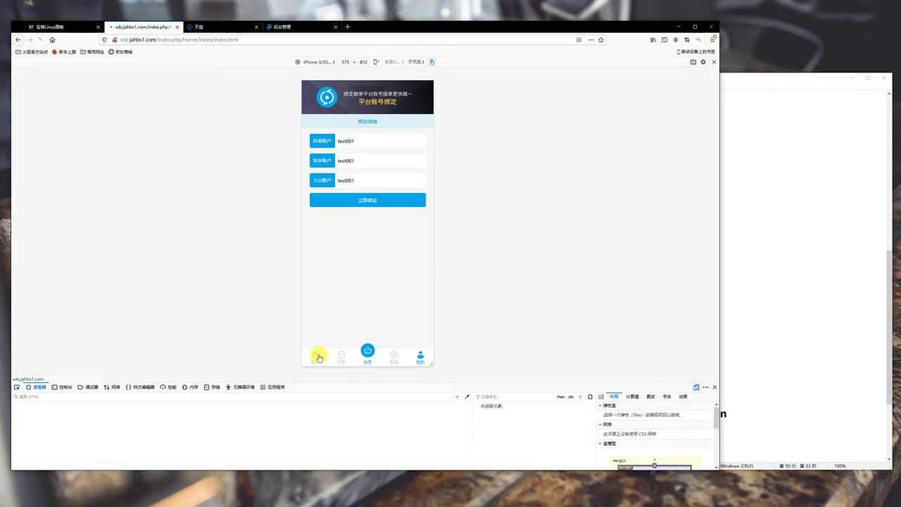
{"action": "left_click", "coordinate": [367, 233]}
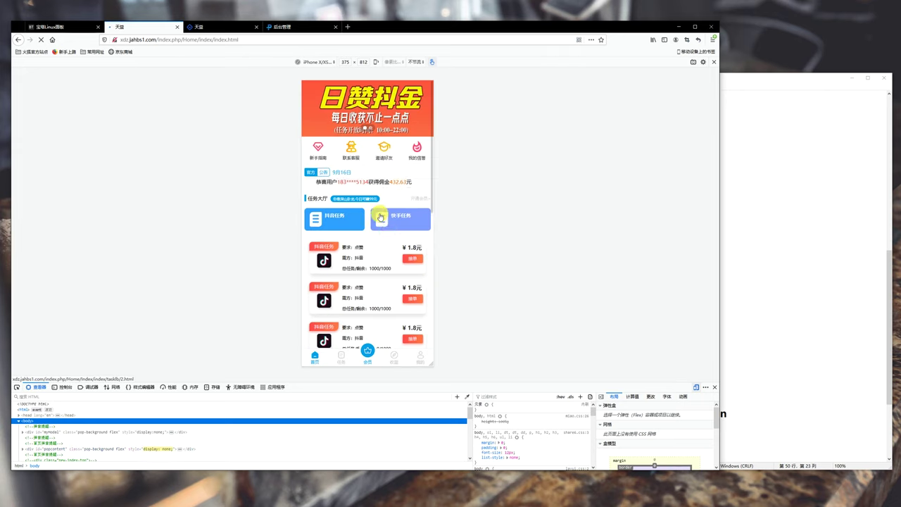